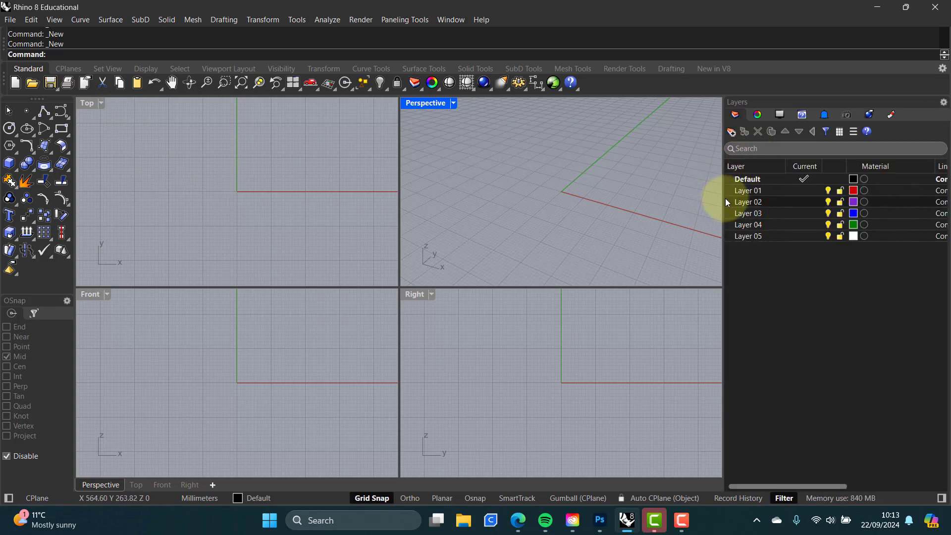
Step: Narrow the Layers panel and maximize the Top viewport for 2D drawing
drag(723, 198, 773, 198)
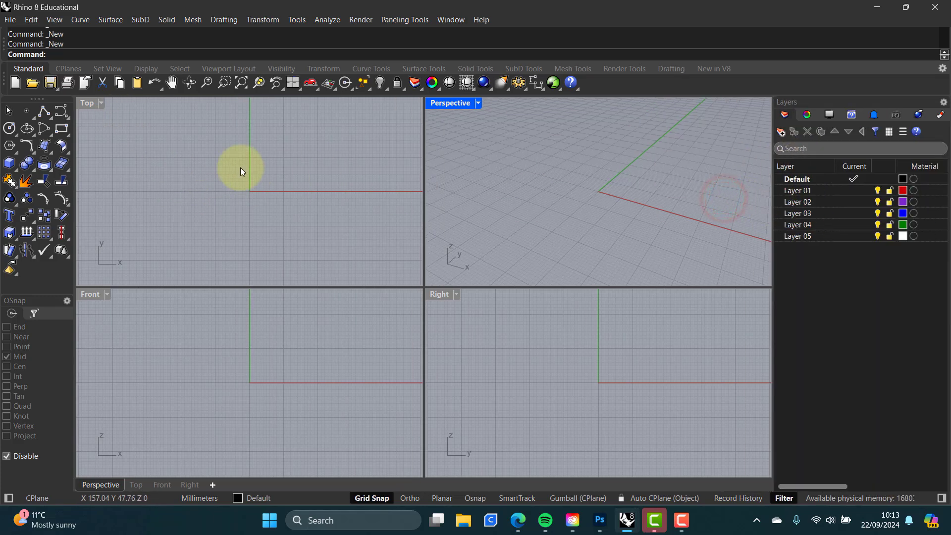
double_click(87, 105)
right_drag(411, 259, 258, 358)
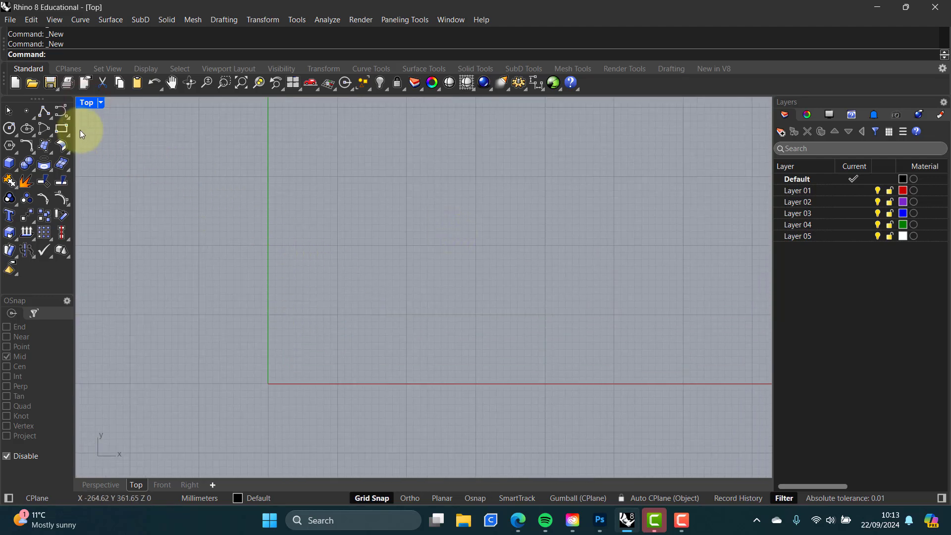
click(61, 129)
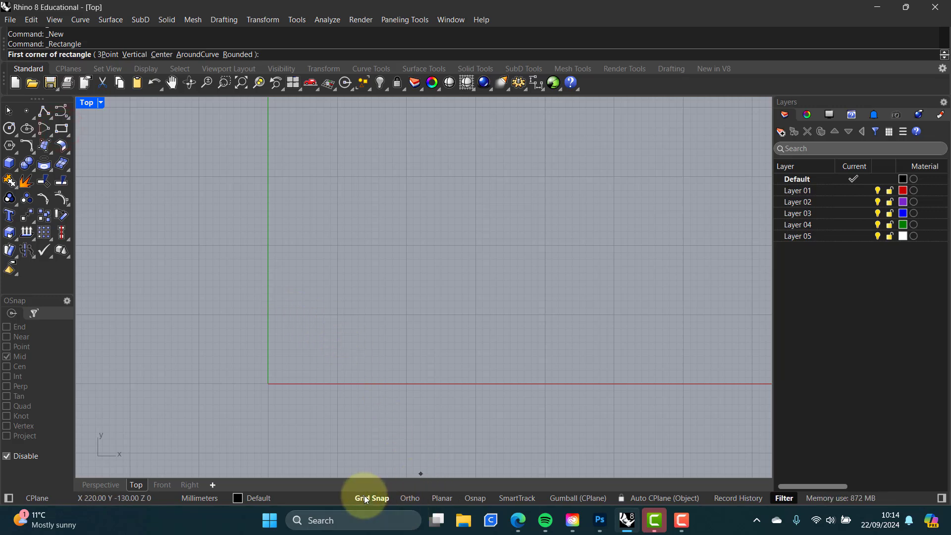
click(391, 498)
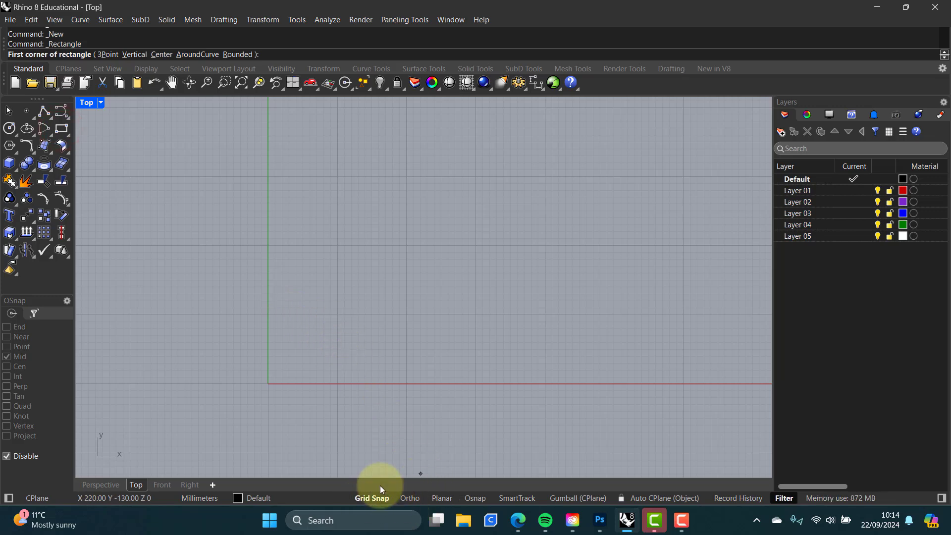
click(337, 315)
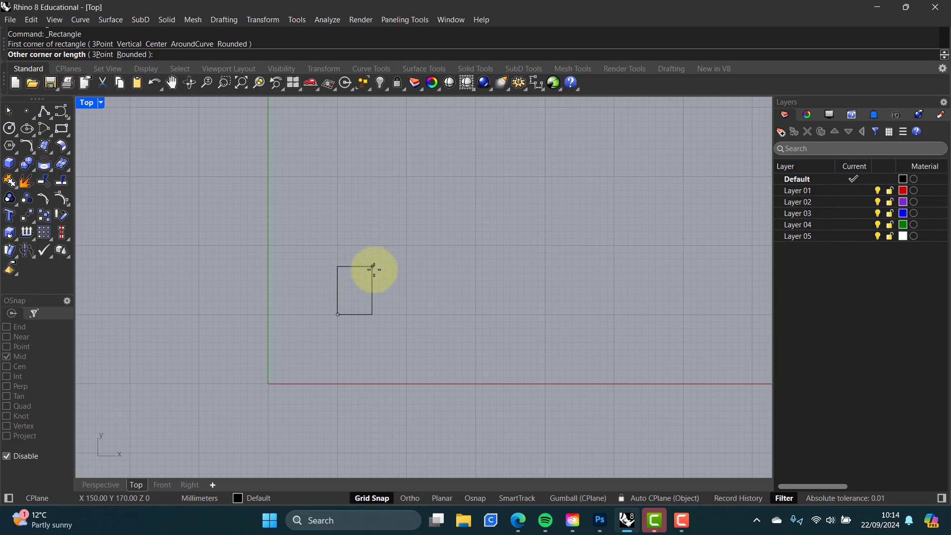
text(@20)
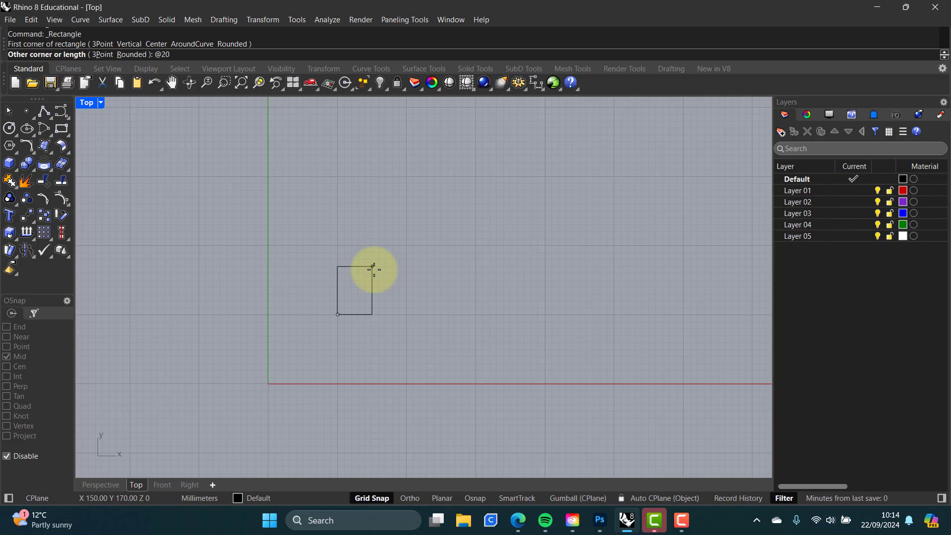
text(0,200)
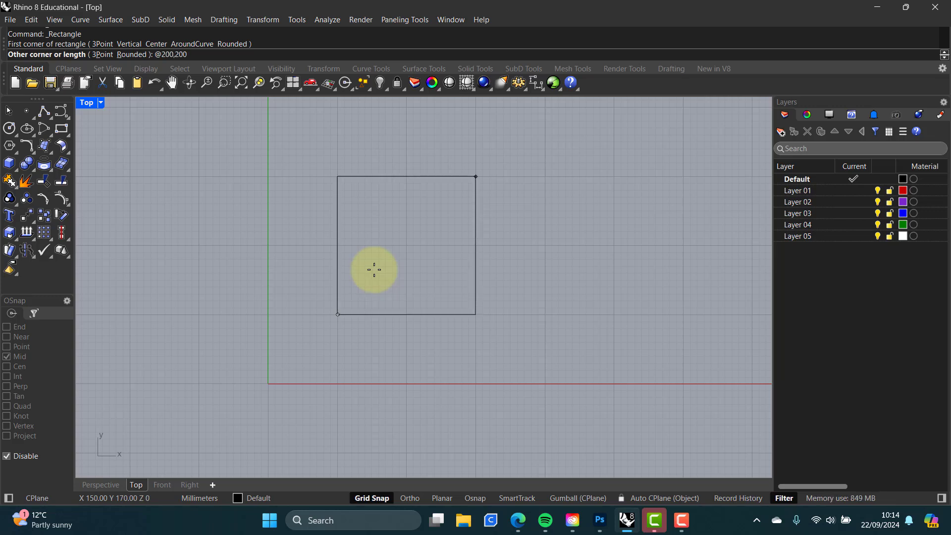
key(Return)
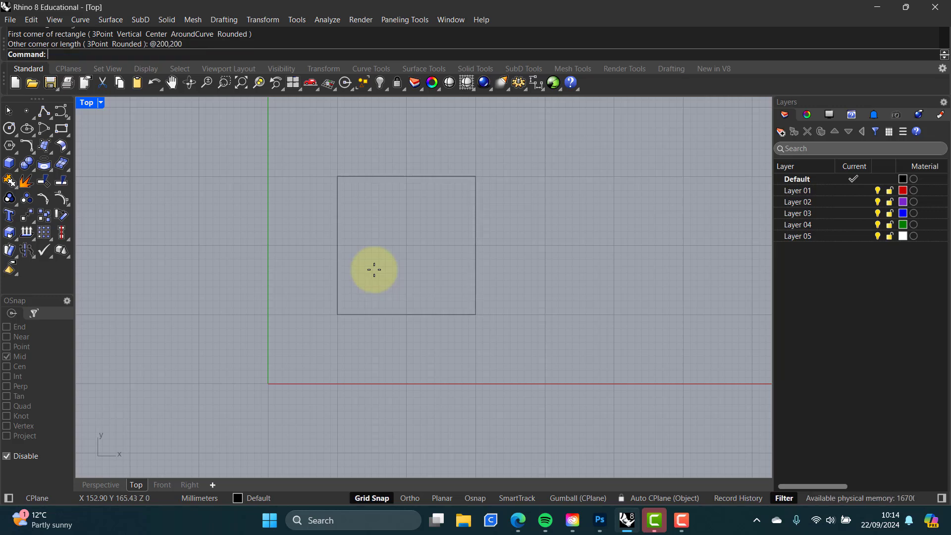
Step: Offset the square inwards by a distance of 10 mm
scroll(429, 230, up, 5)
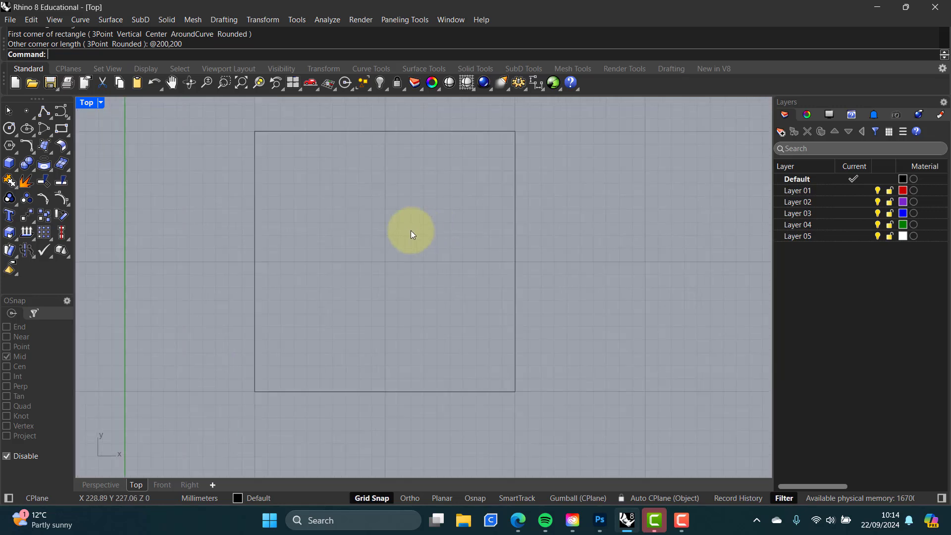
right_drag(405, 235, 401, 260)
scroll(401, 260, up, 2)
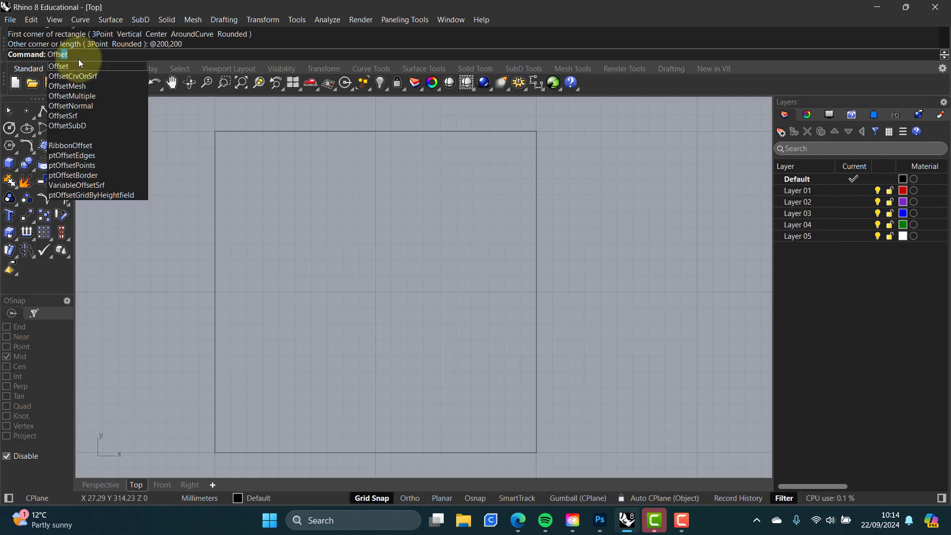
key(Return)
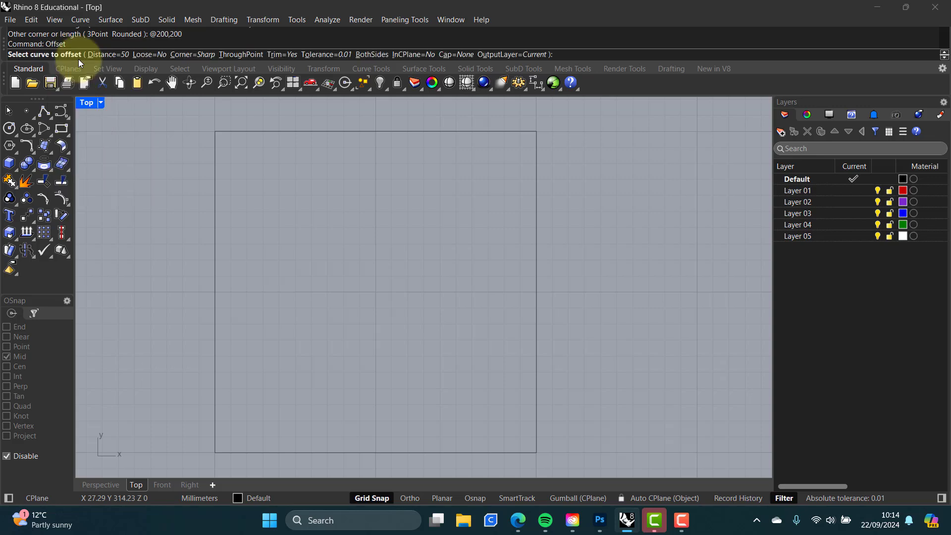
click(109, 55)
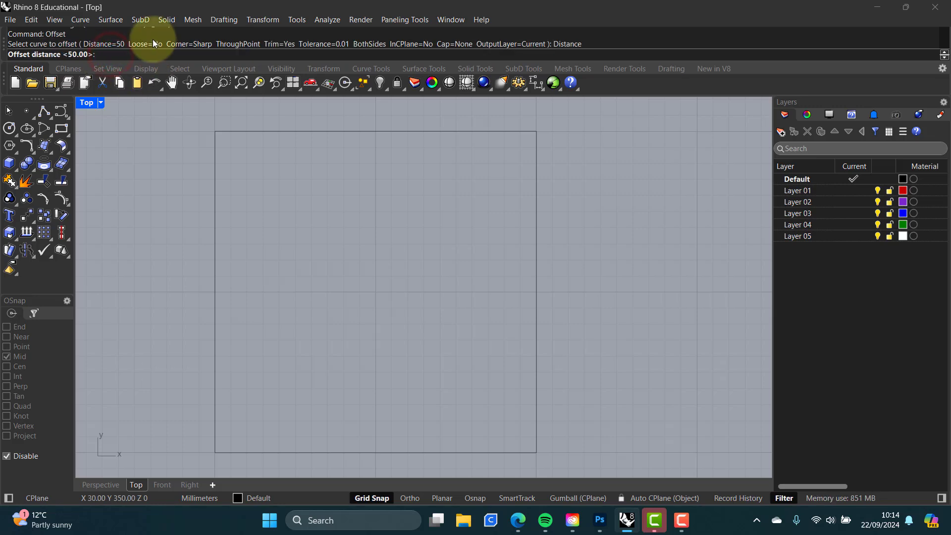
text(10)
key(Return)
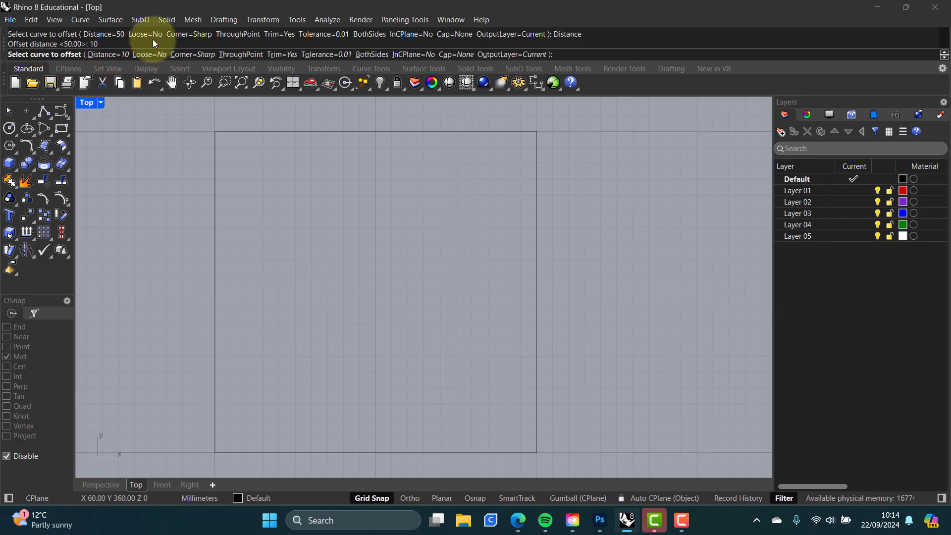
click(308, 131)
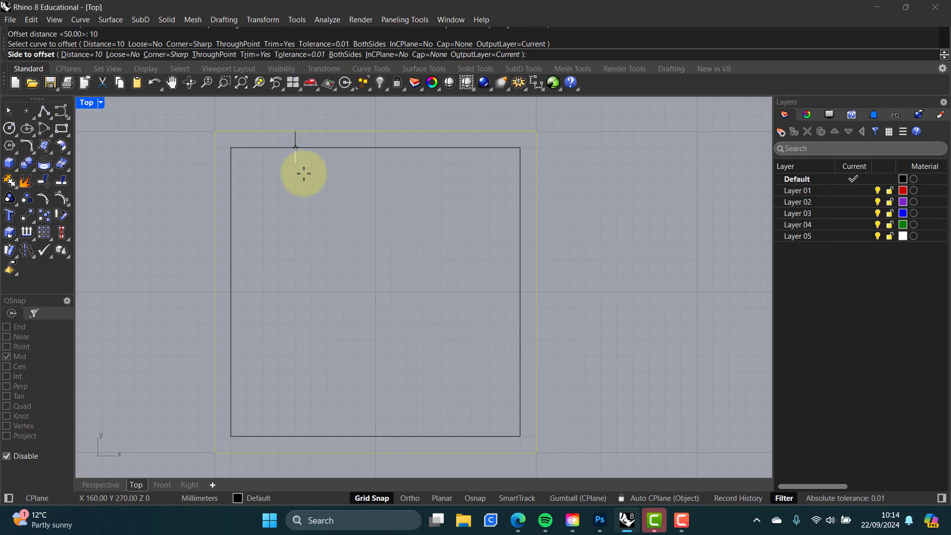
click(304, 173)
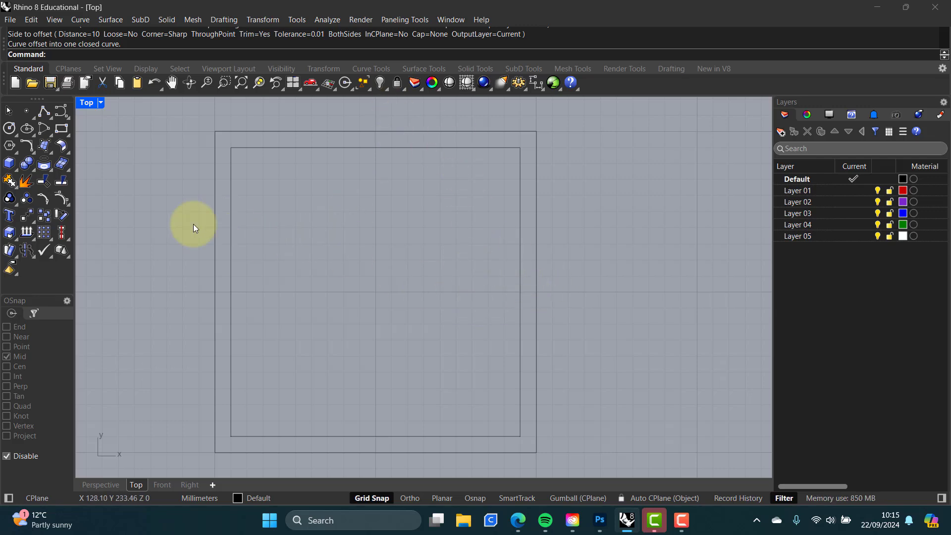
Step: Explode both the outer and inner squares into separate line segments
click(26, 184)
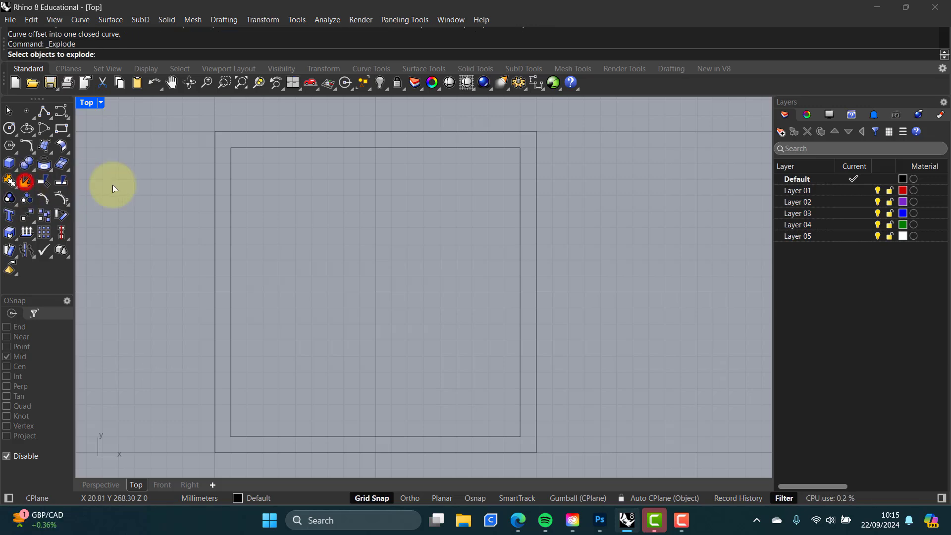
click(401, 132)
click(397, 147)
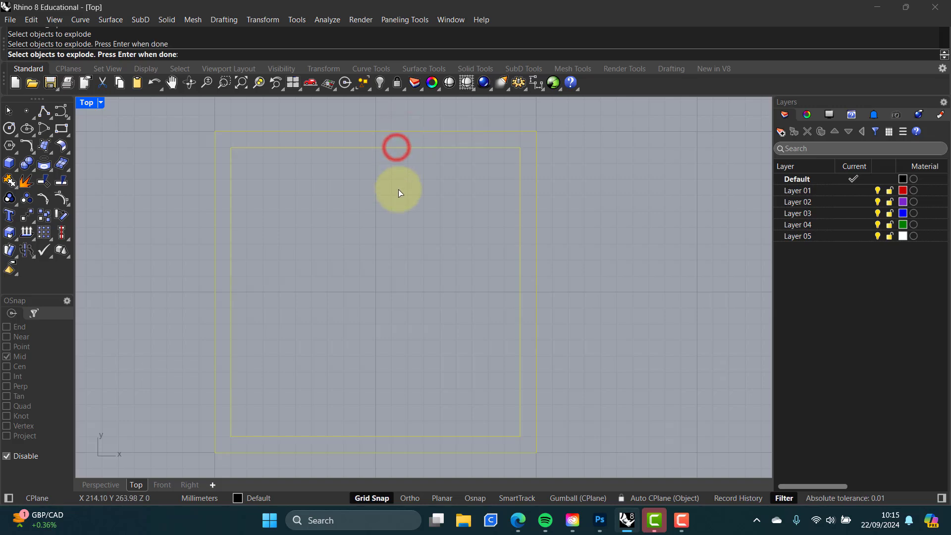
key(Return)
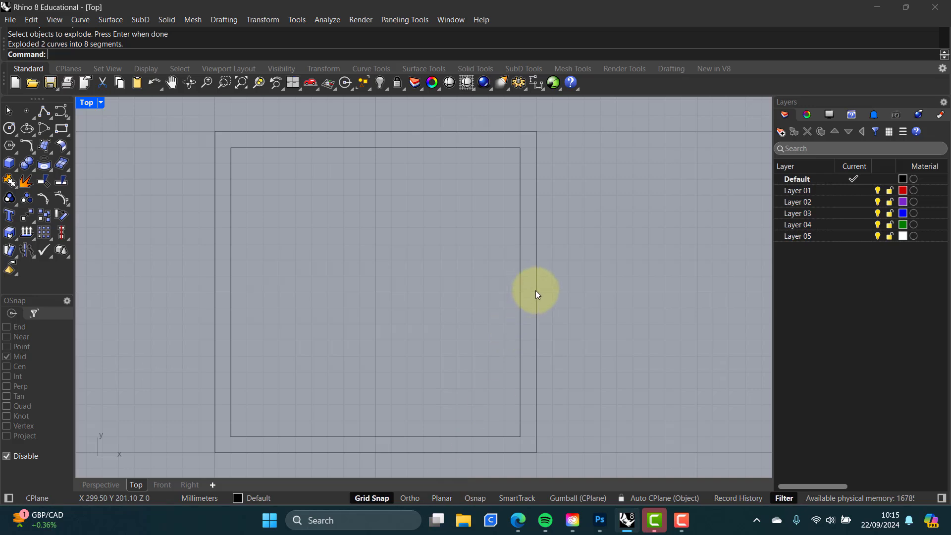
Step: Draw a horizontal centre line from the midpoint of the outer square's left edge to the midpoint of its right edge
right_click(43, 113)
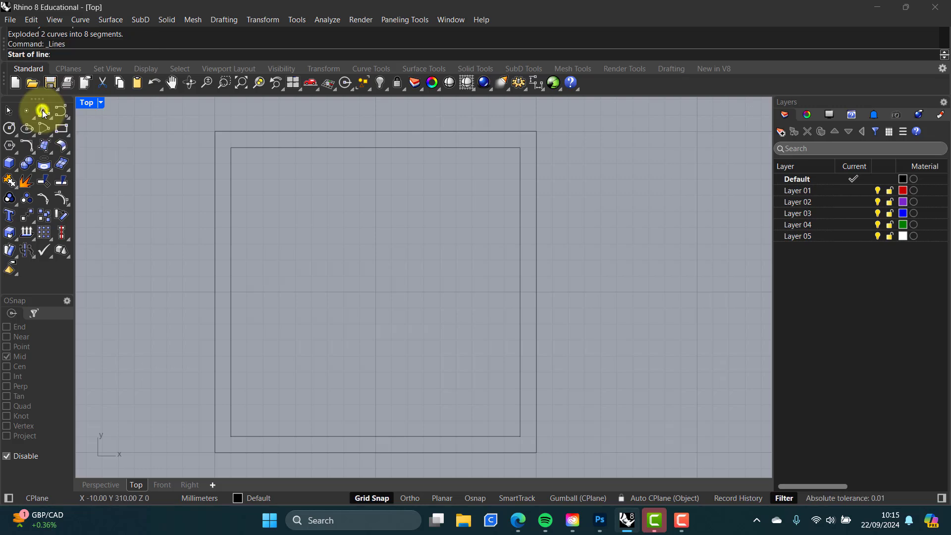
click(214, 292)
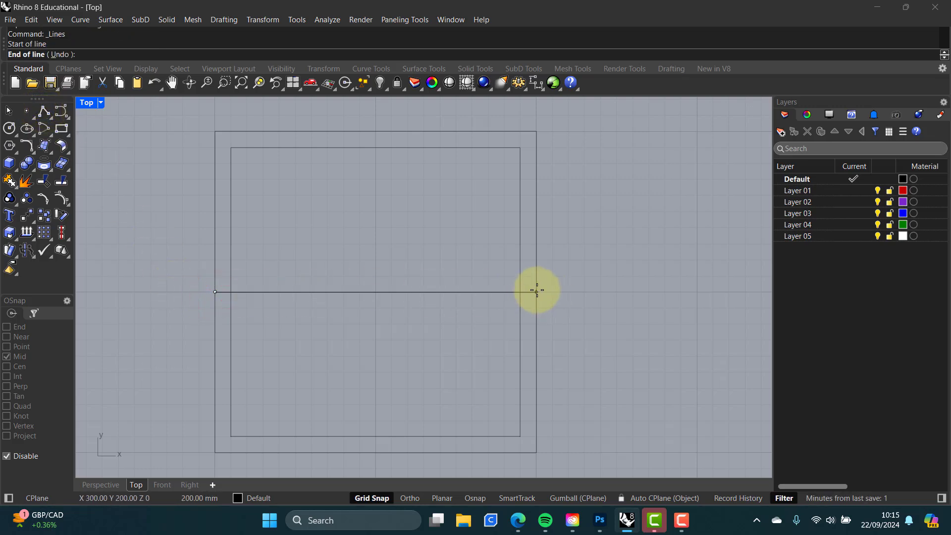
click(536, 291)
key(Return)
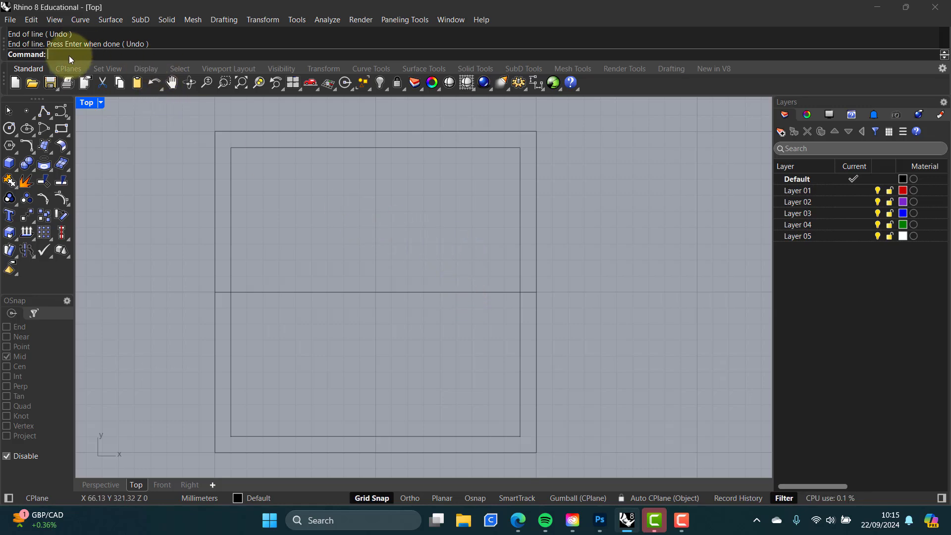
Step: Offset the horizontal centre line upwards by 20 mm
key(Return)
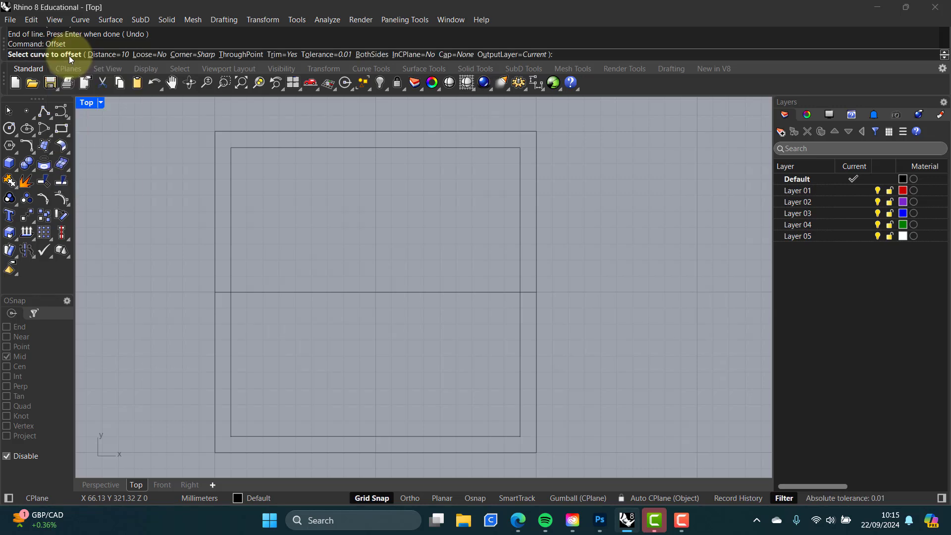
click(103, 55)
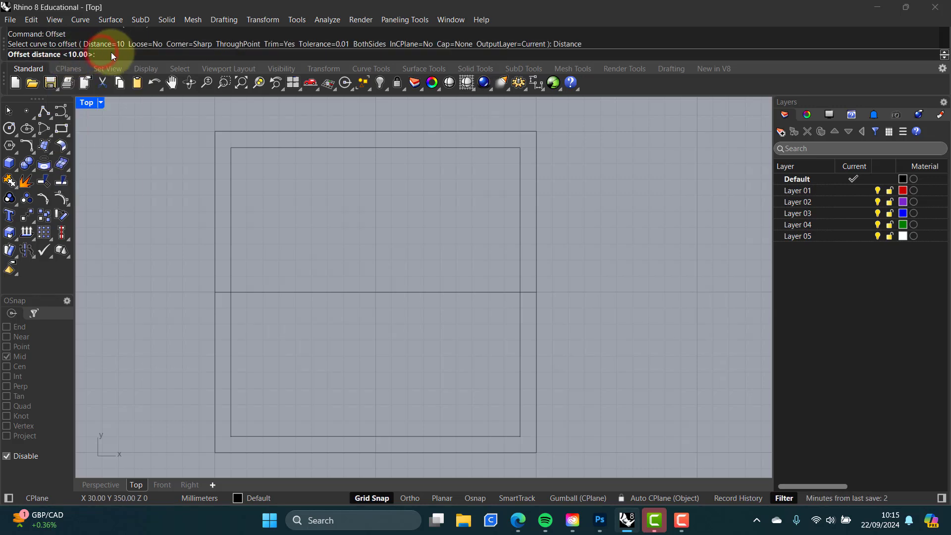
key(Return)
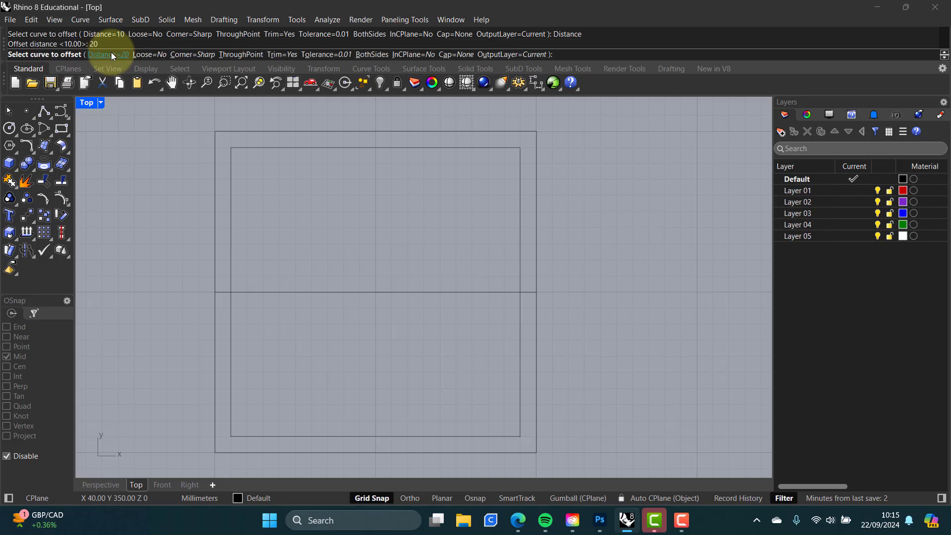
click(494, 291)
click(485, 229)
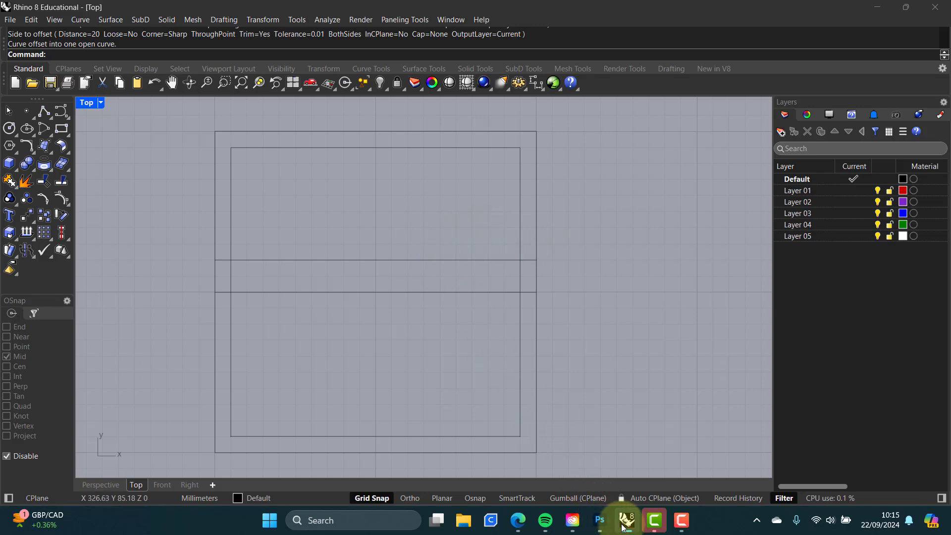
Step: Switch to Photoshop to check the exercise drawing's dimensions, and return to Rhino
click(604, 527)
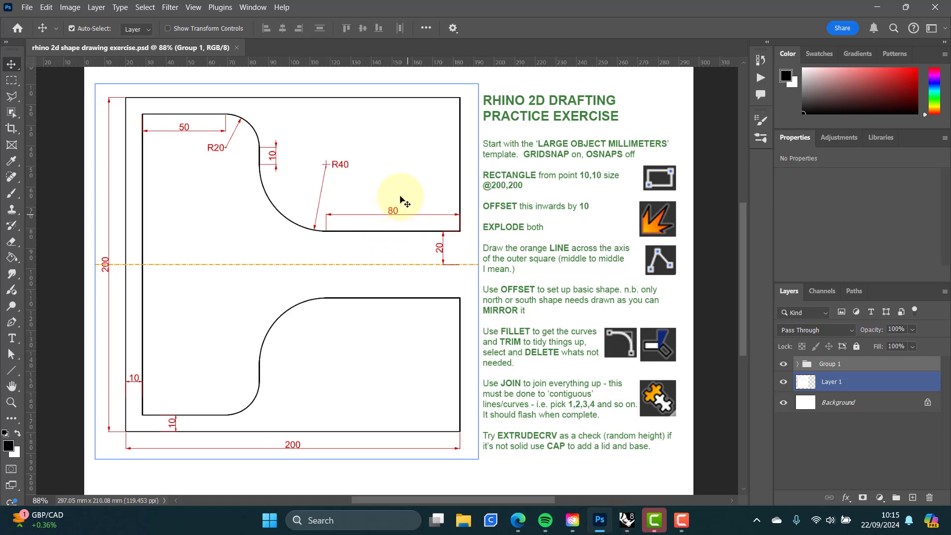
click(627, 520)
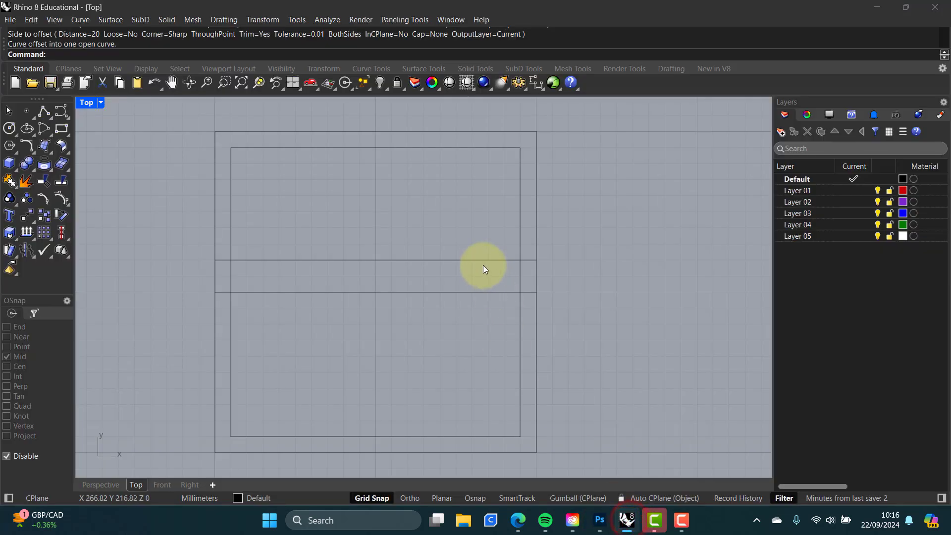
click(423, 205)
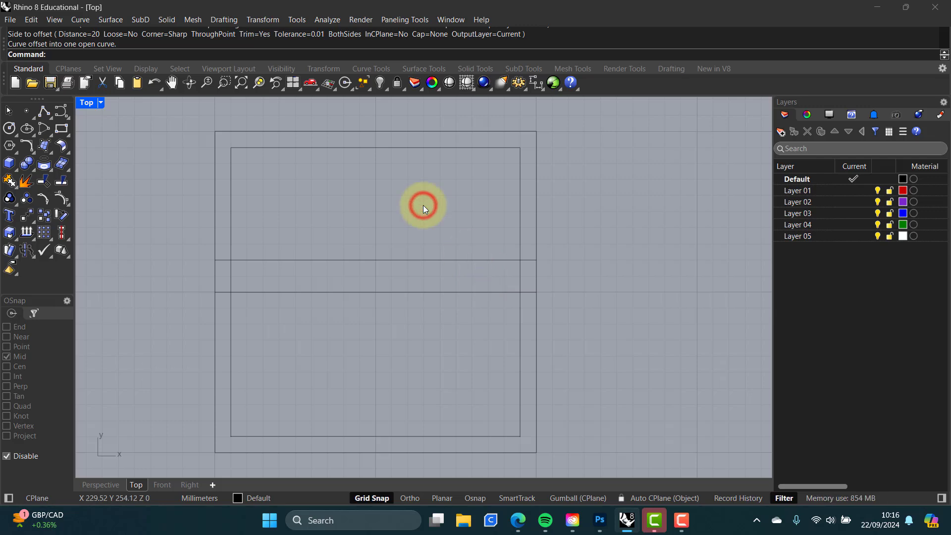
Step: Offset the outer square's right edge inwards by 80 mm
text(Offset)
key(Return)
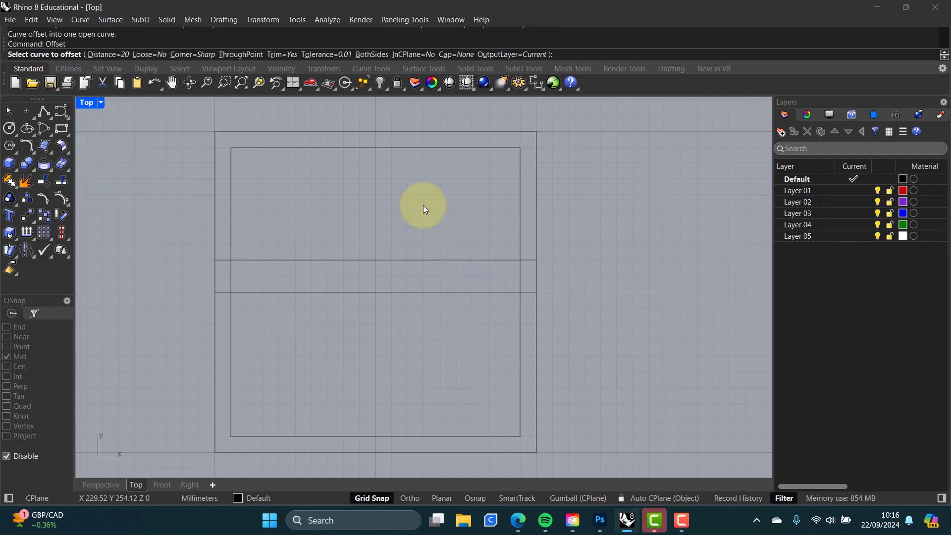
click(112, 56)
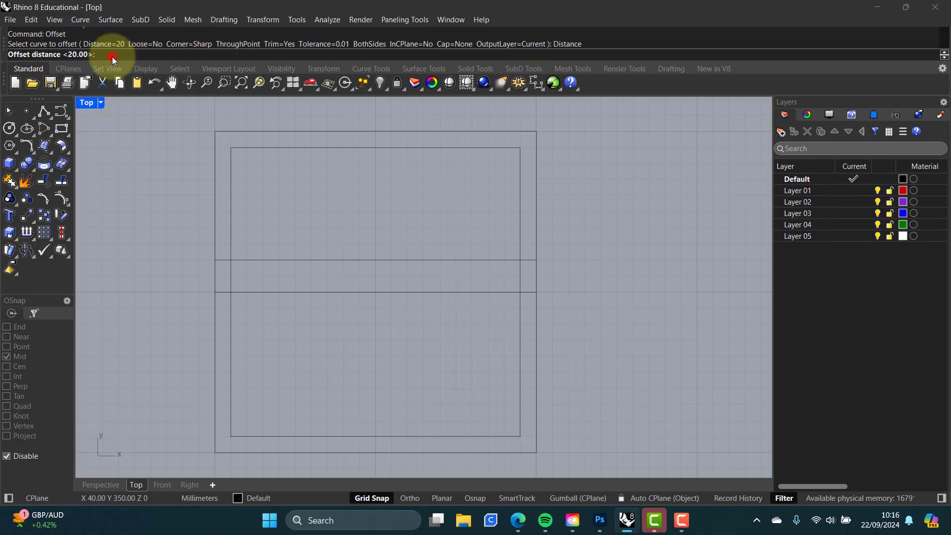
key(Return)
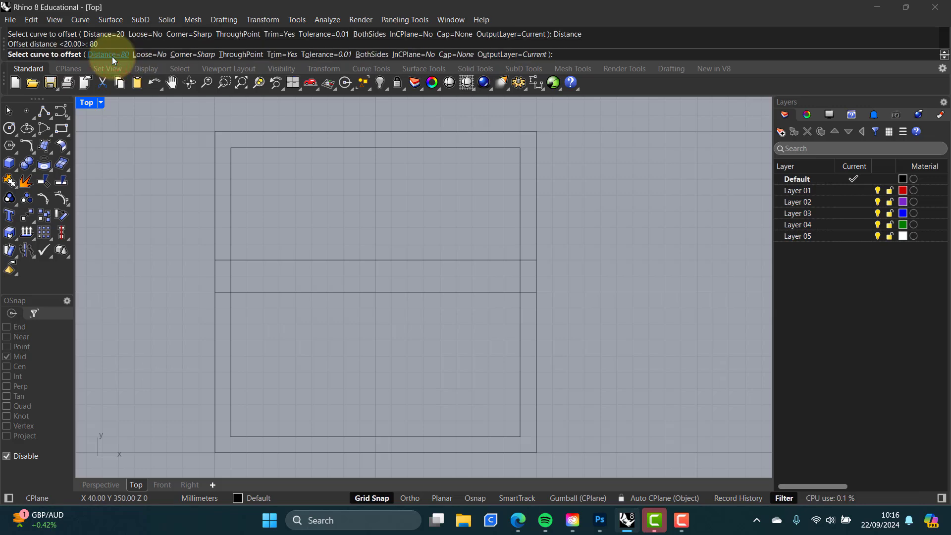
click(535, 234)
click(429, 214)
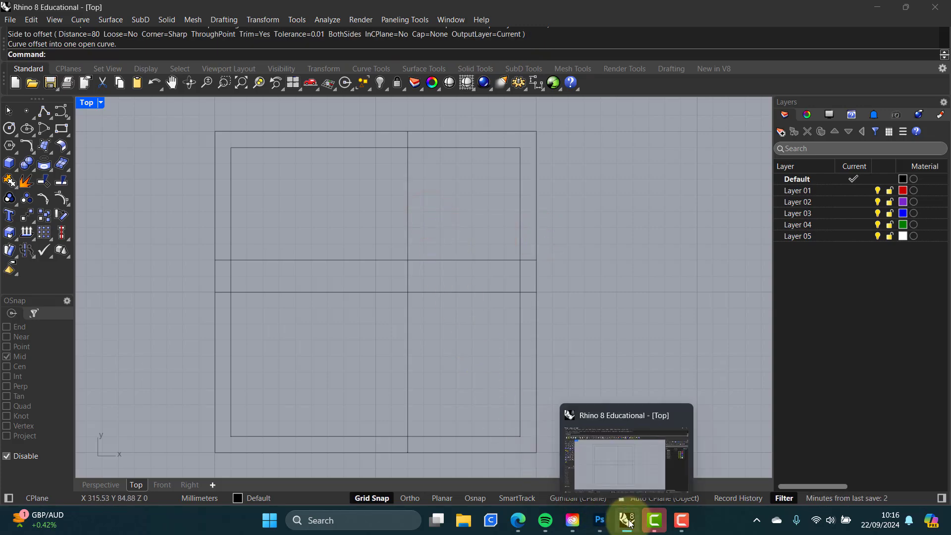
Step: Switch to Photoshop to check the 40 mm radius on the exercise drawing, and return to Rhino
click(599, 520)
click(313, 217)
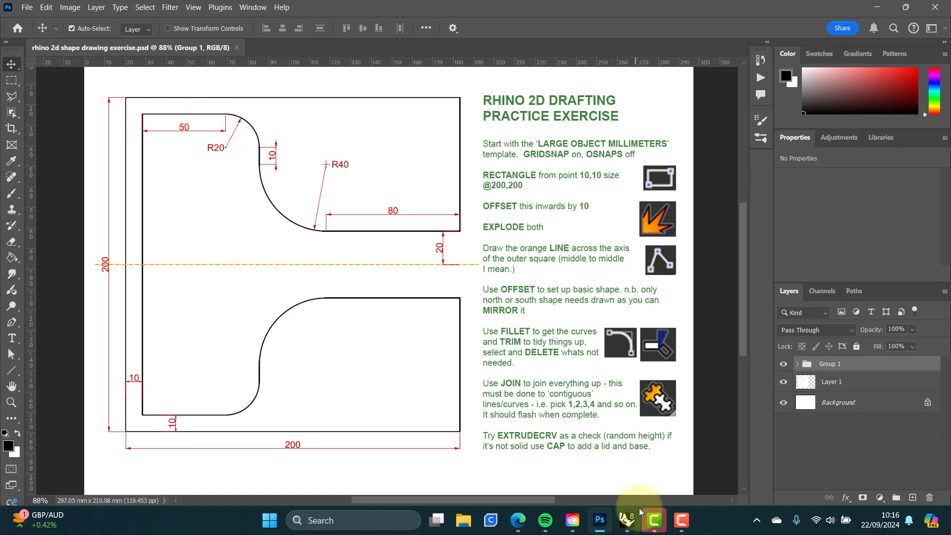
click(628, 523)
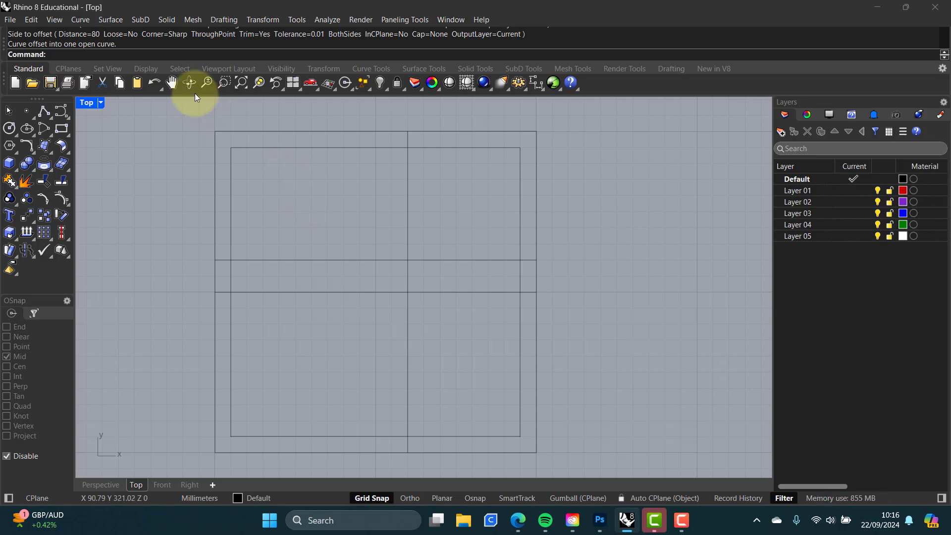
Step: Offset the vertical construction line 80 mm inside the outer square's right edge by 40 mm to the left
key(Return)
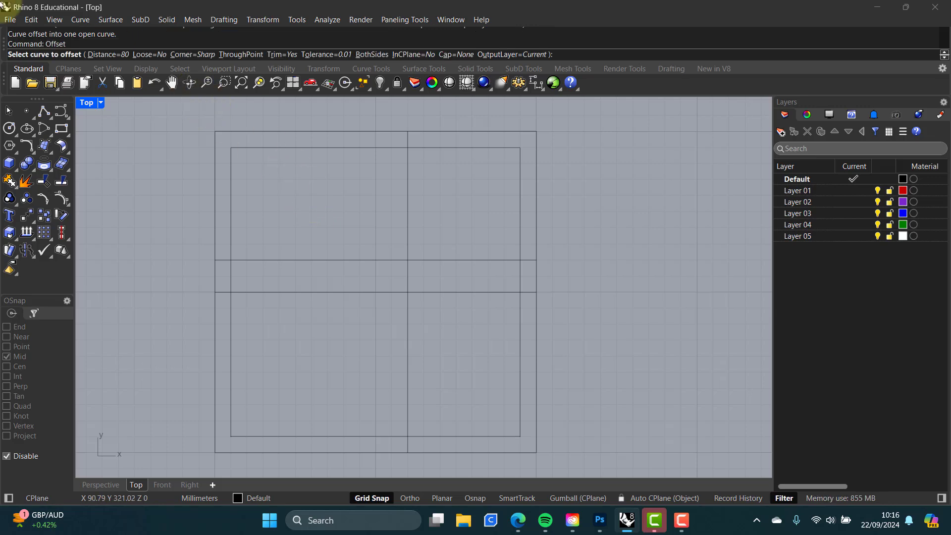
click(116, 56)
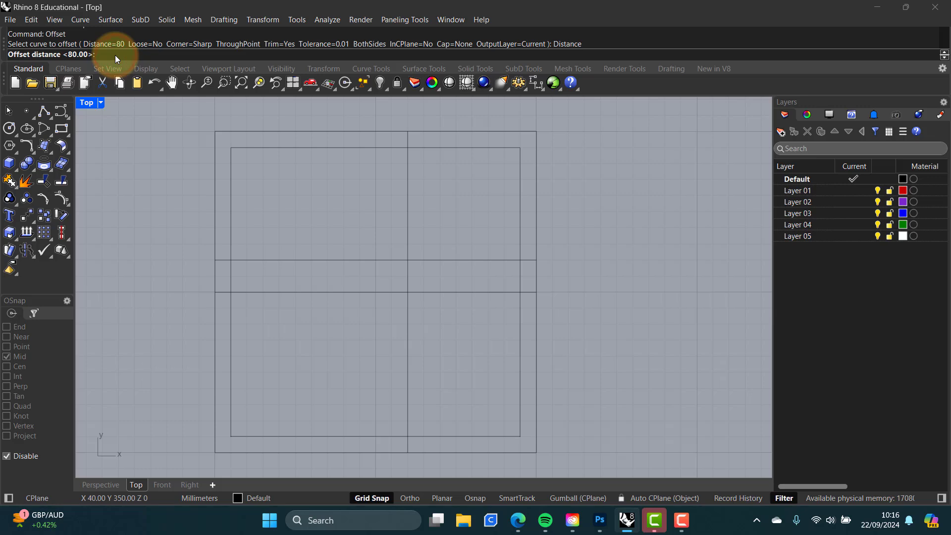
text(40)
key(Return)
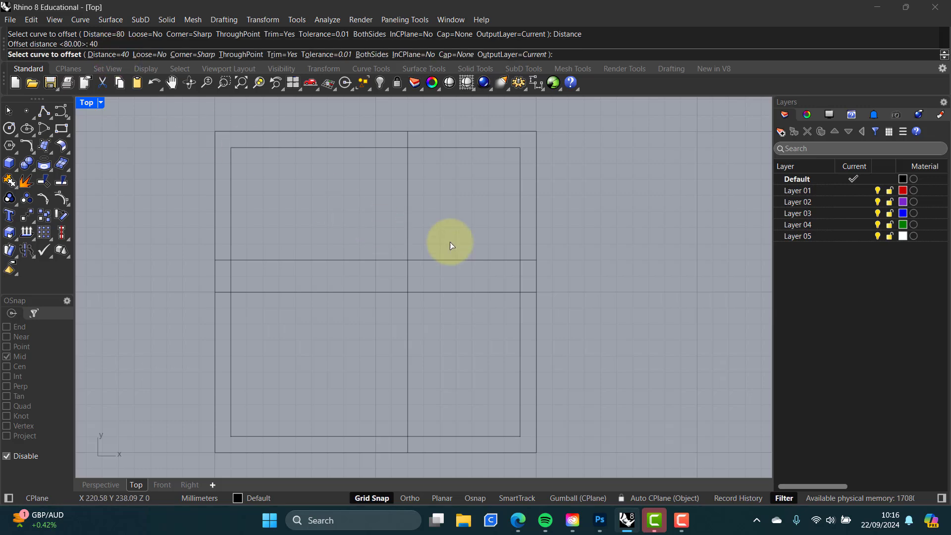
click(408, 232)
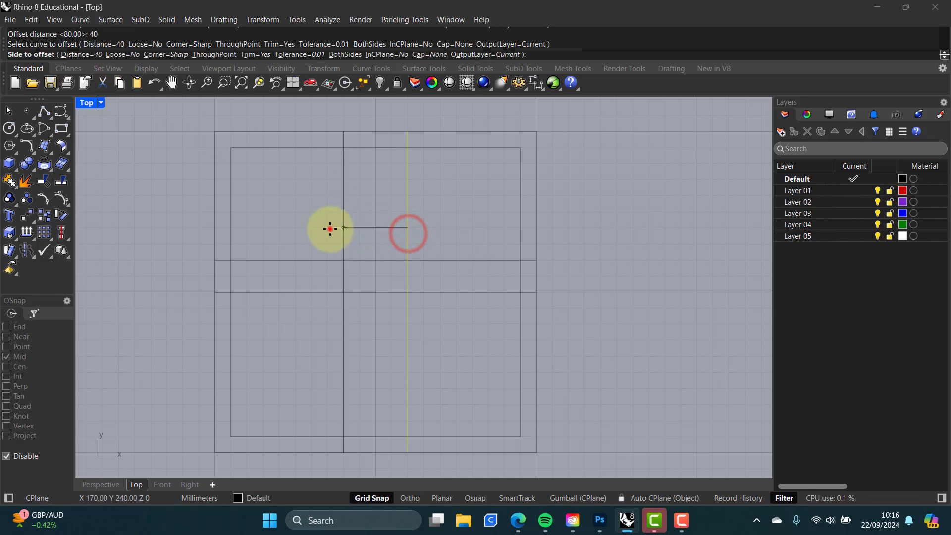
click(329, 229)
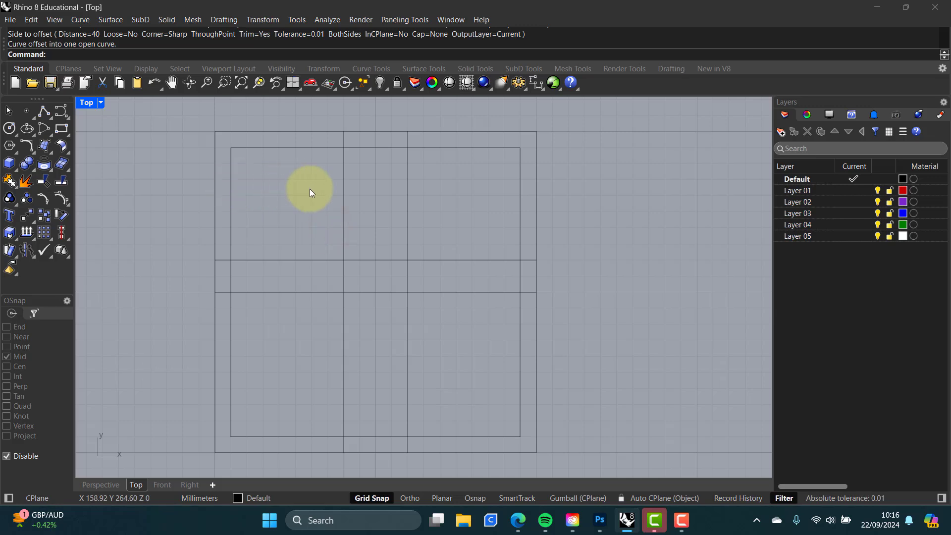
Step: Offset the inner square's left edge inwards by 50 mm
key(Return)
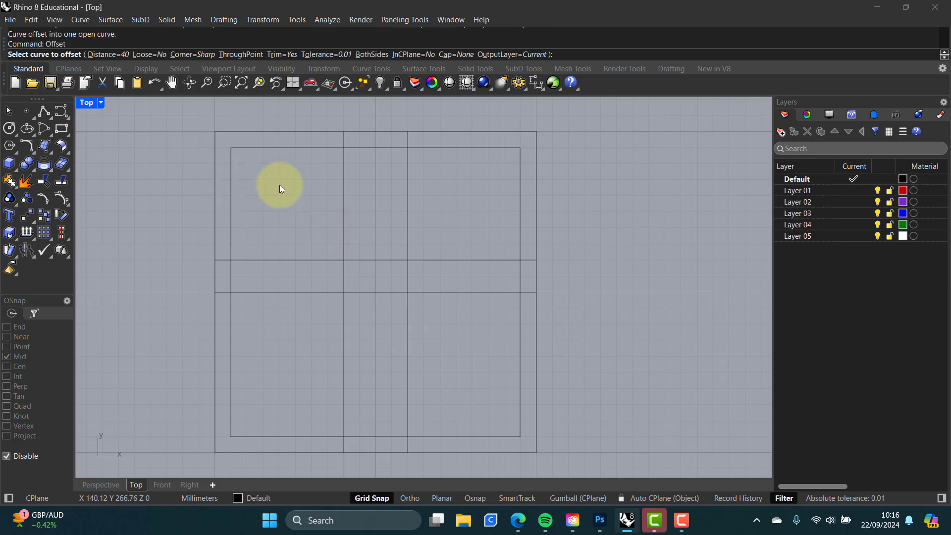
key(Return)
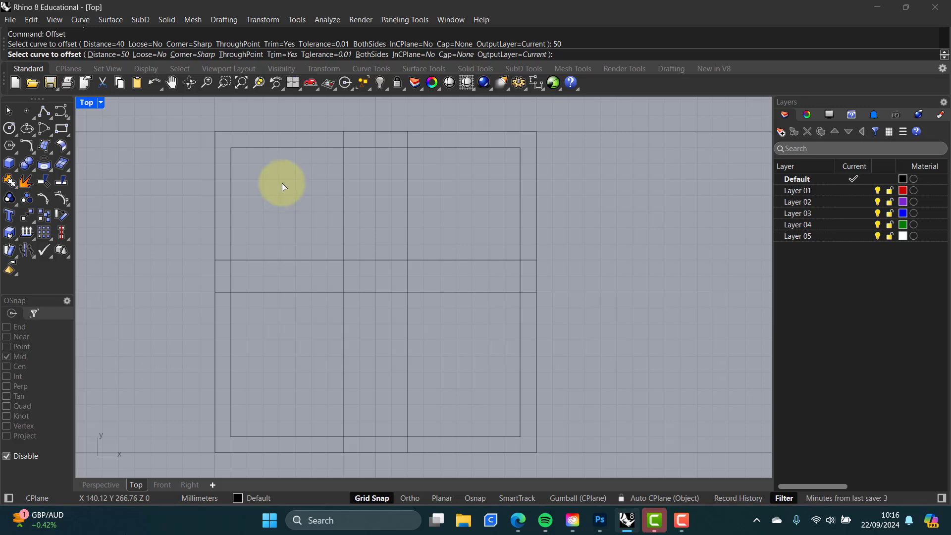
click(230, 181)
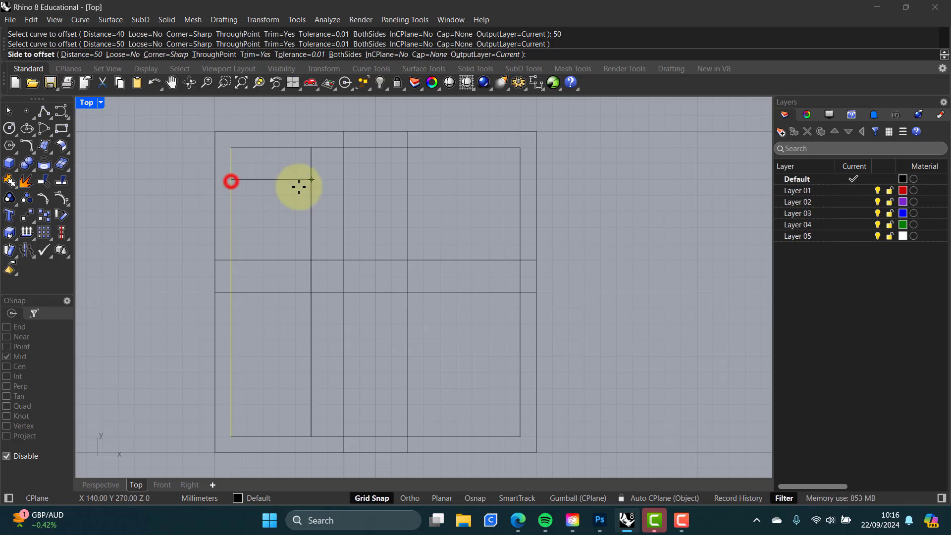
click(284, 188)
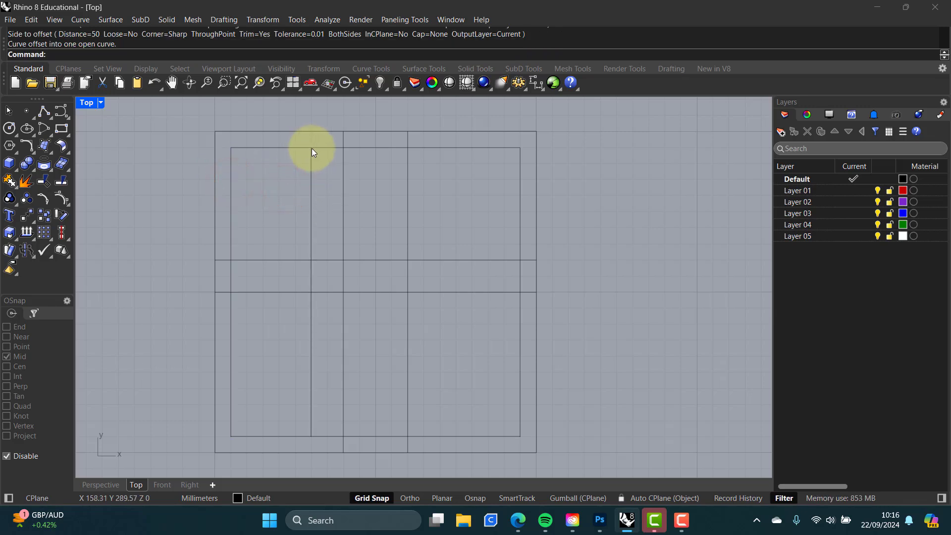
Step: Switch to Photoshop to review the exercise drawing's fillet radii and dimensions, and return to Rhino
click(599, 520)
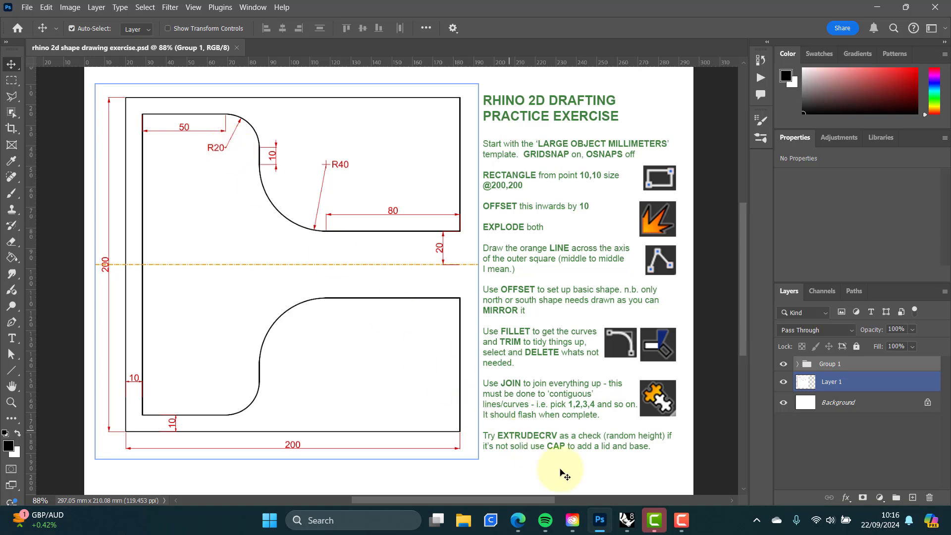
click(627, 519)
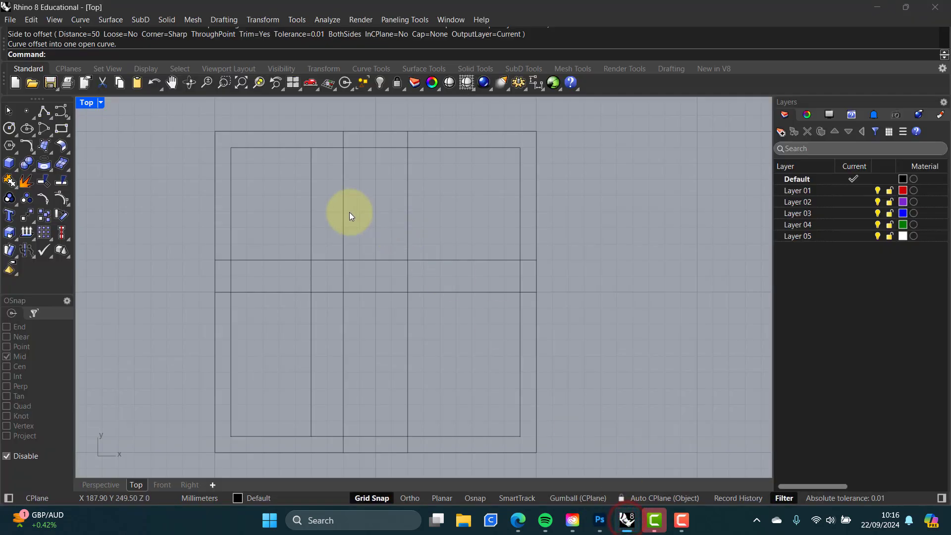
click(599, 520)
click(208, 96)
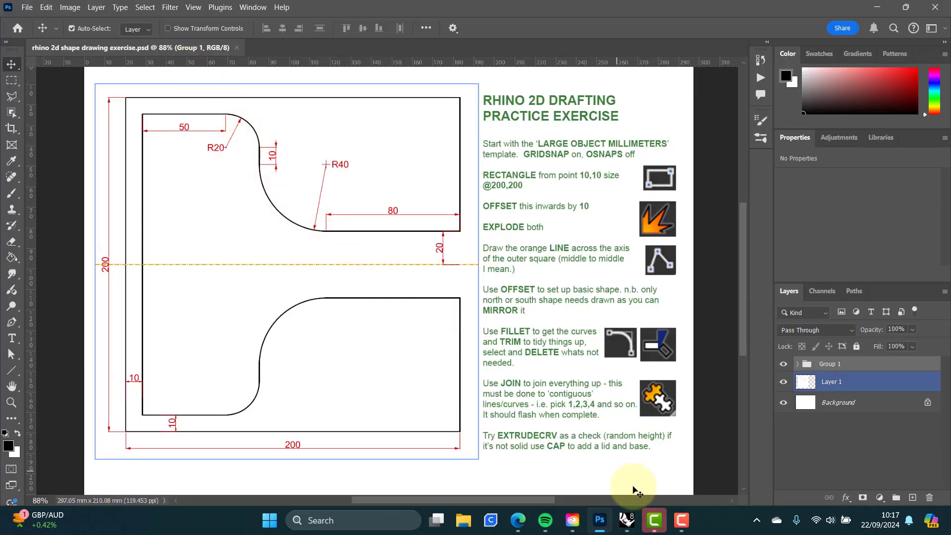
click(626, 520)
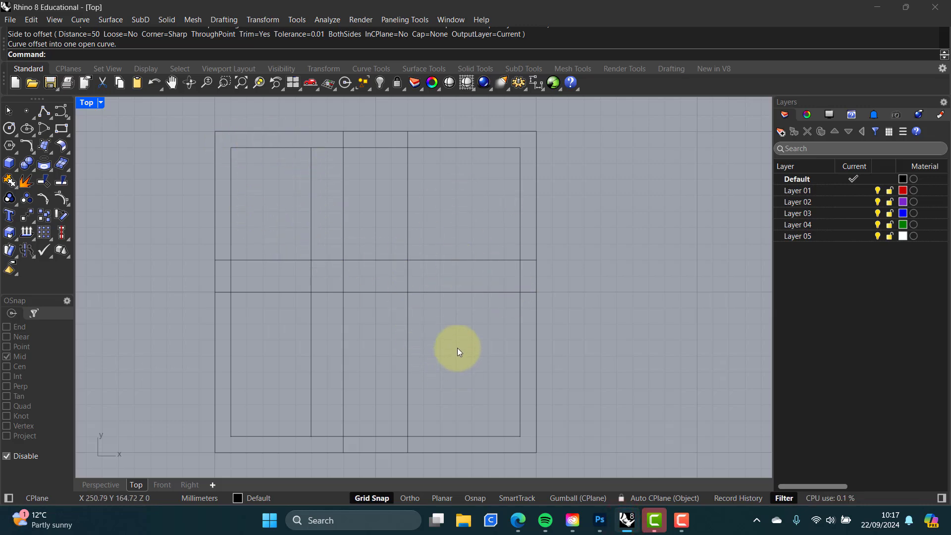
Step: Fillet the middle vertical construction line and the inner square's top edge with a radius of 20 mm
click(28, 147)
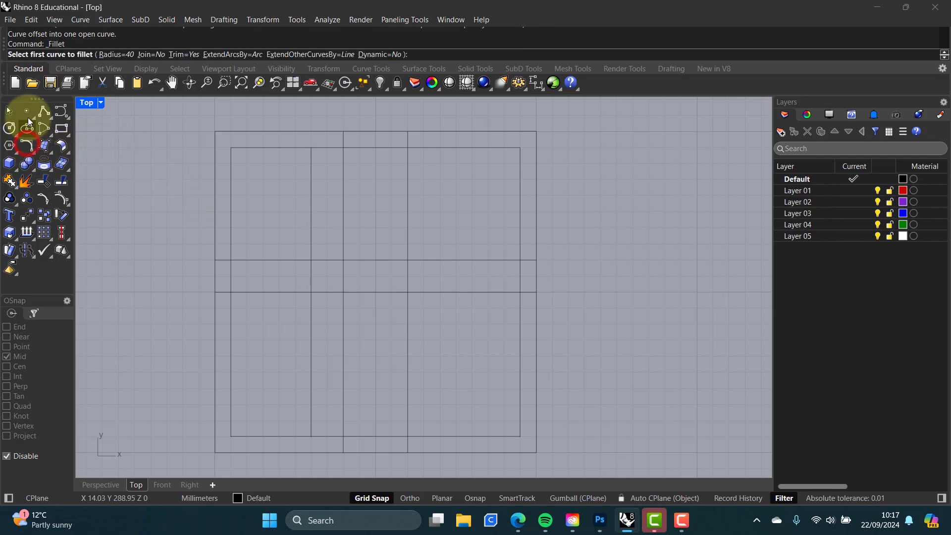
click(118, 55)
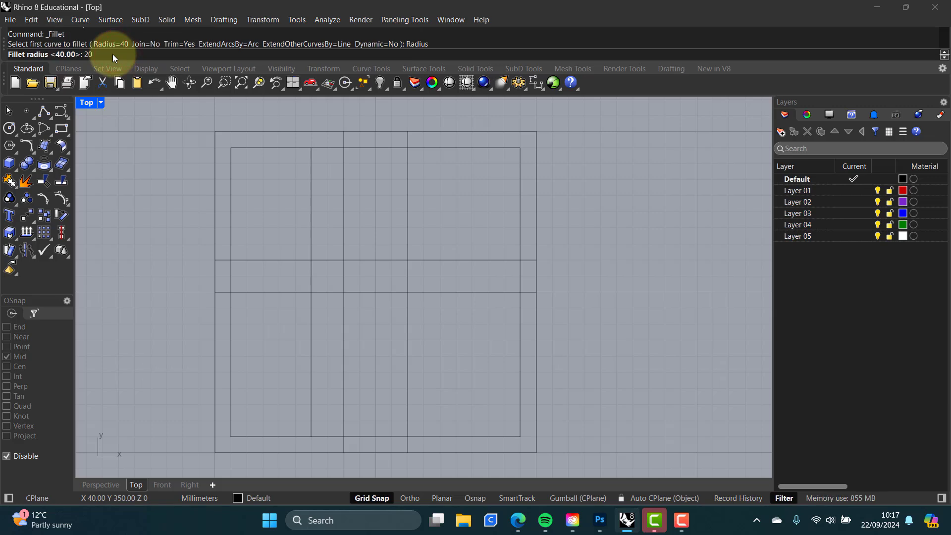
text(20)
key(Return)
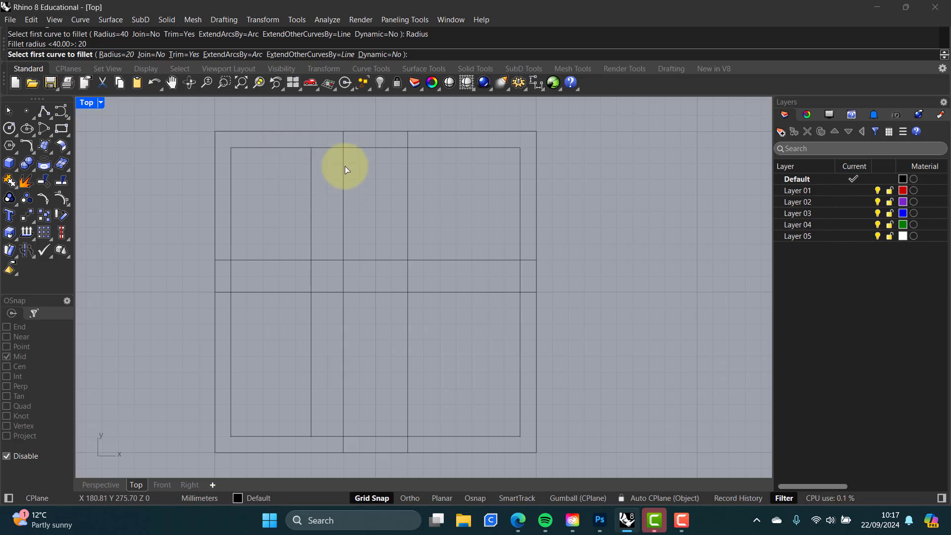
click(344, 214)
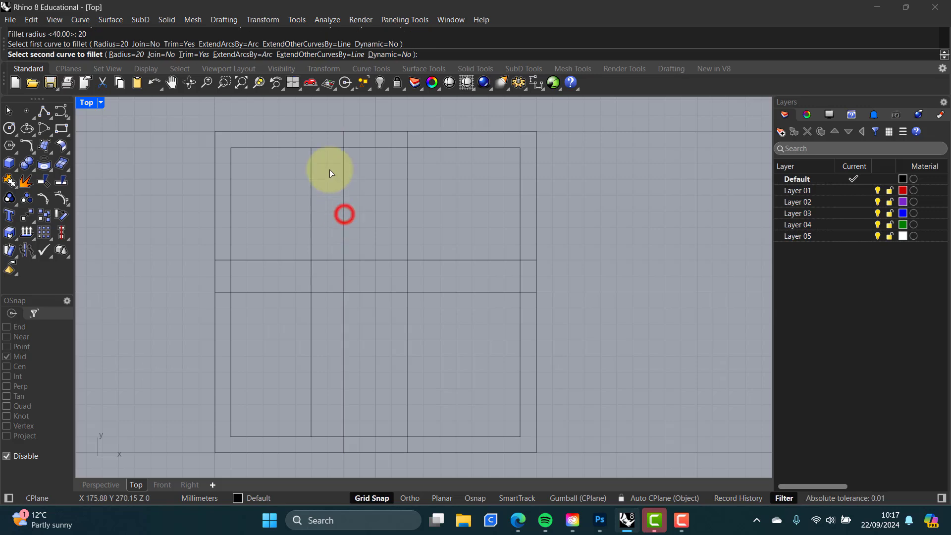
click(284, 148)
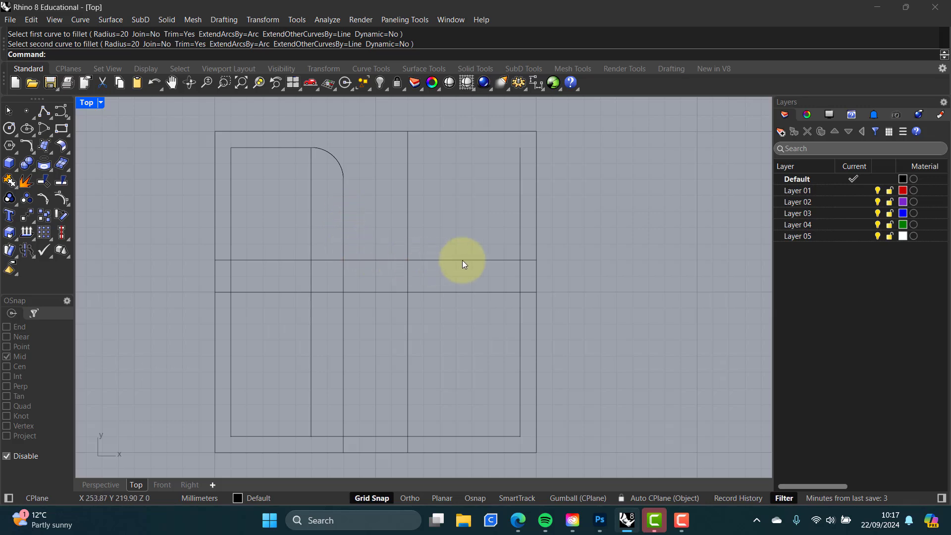
Step: Fillet the same vertical line and the horizontal line above the centre line with a radius of 40 mm
key(Return)
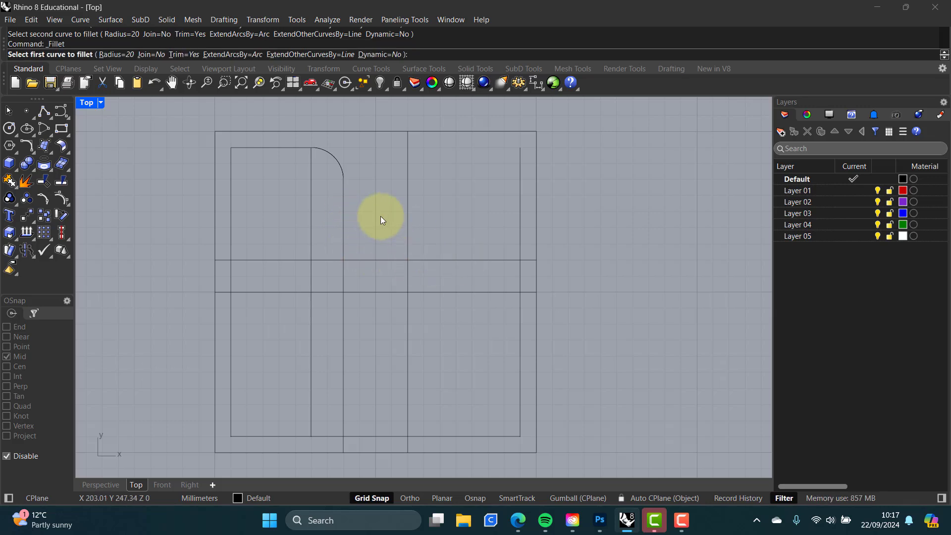
click(120, 54)
text(40)
key(Return)
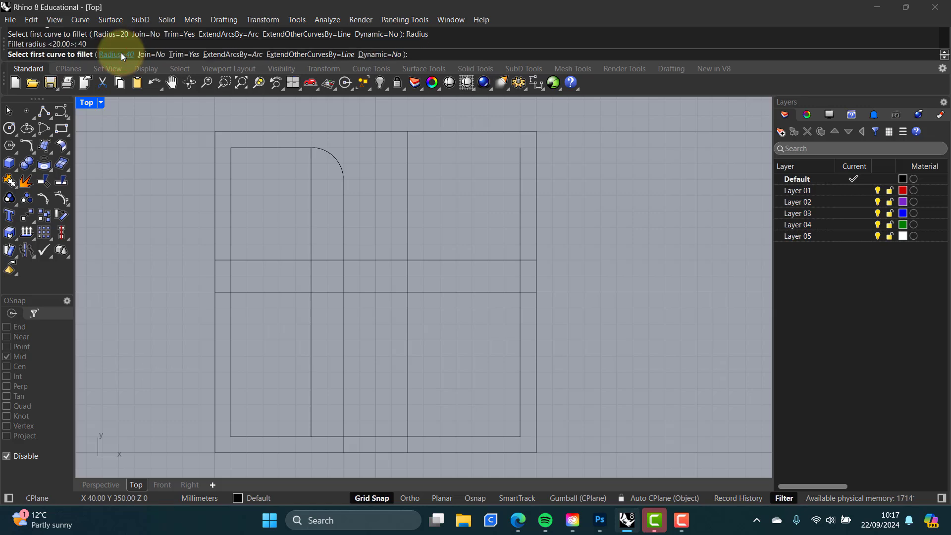
click(344, 204)
click(457, 260)
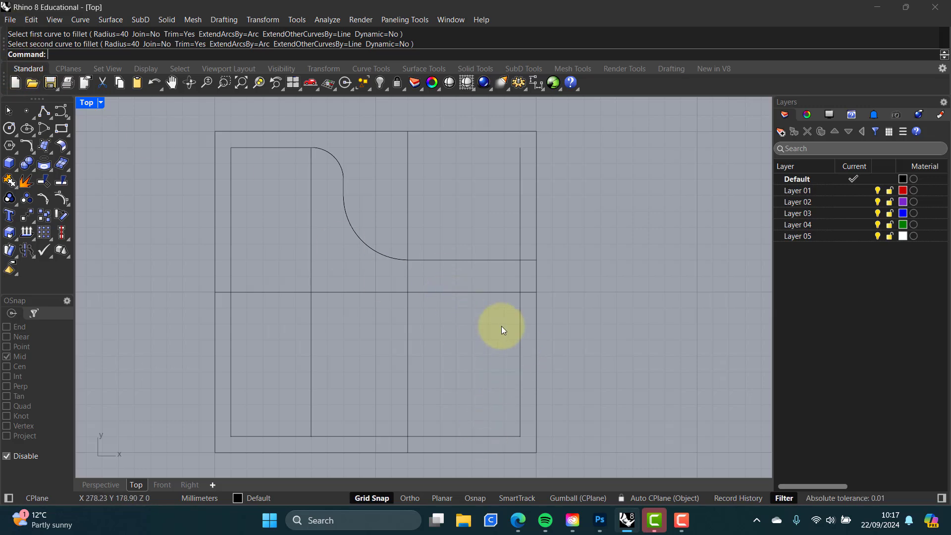
Step: Delete the inner square's right and bottom edges and the two remaining vertical construction lines
click(520, 329)
click(470, 435)
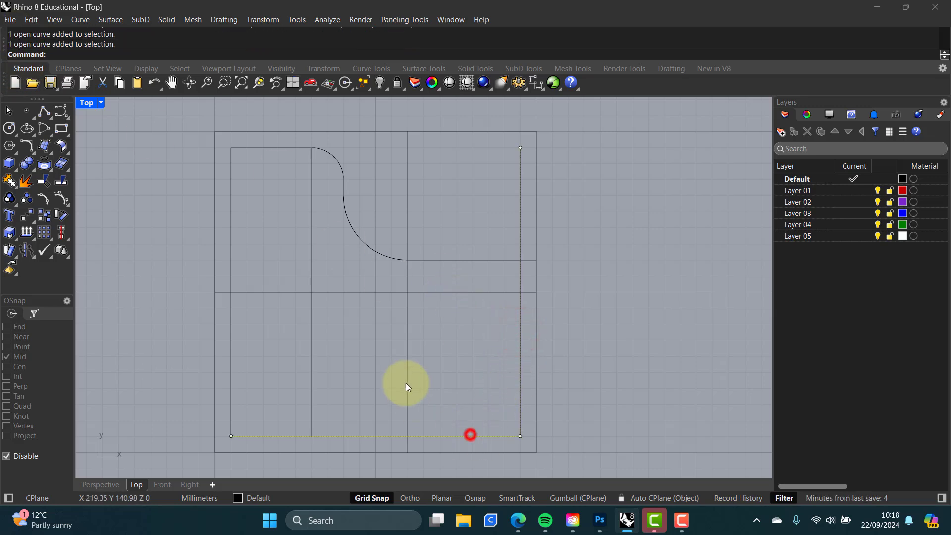
click(406, 354)
click(311, 340)
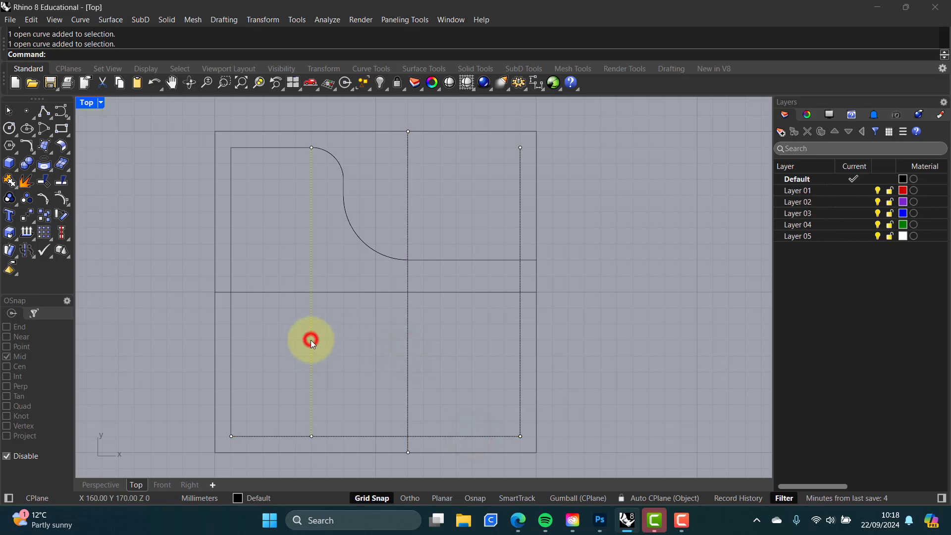
click(408, 356)
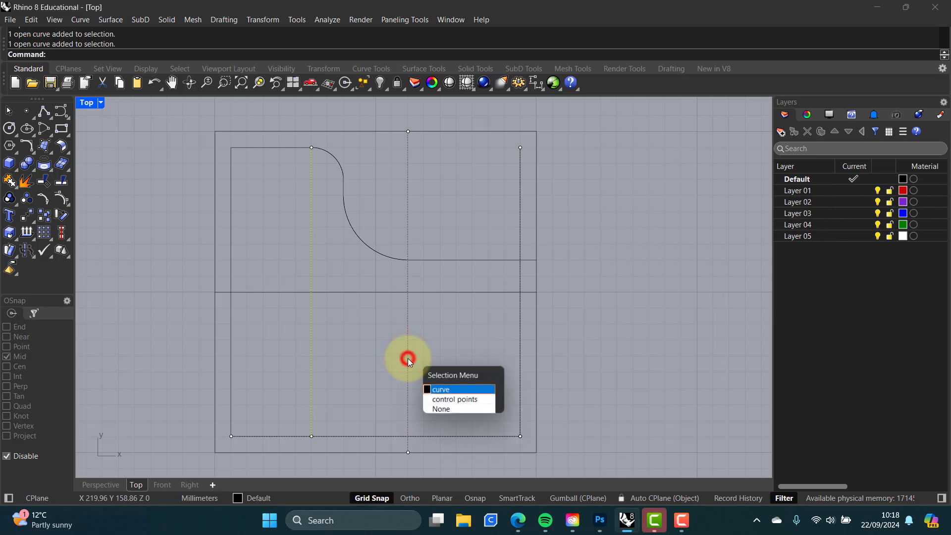
click(442, 390)
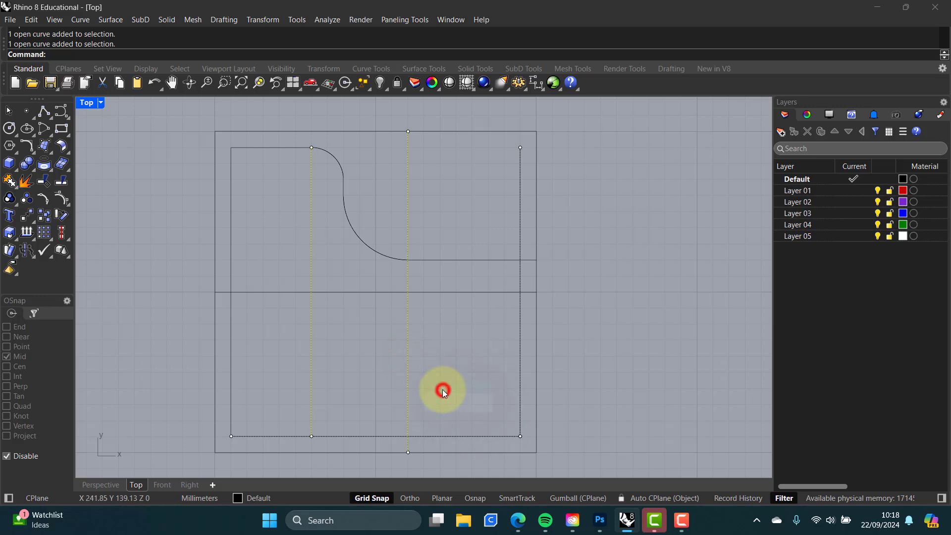
click(347, 435)
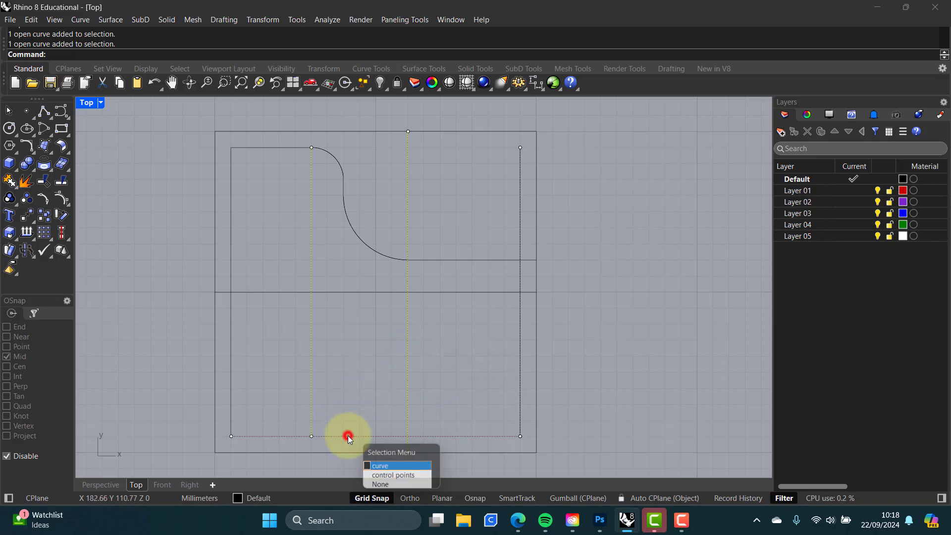
click(389, 463)
click(519, 385)
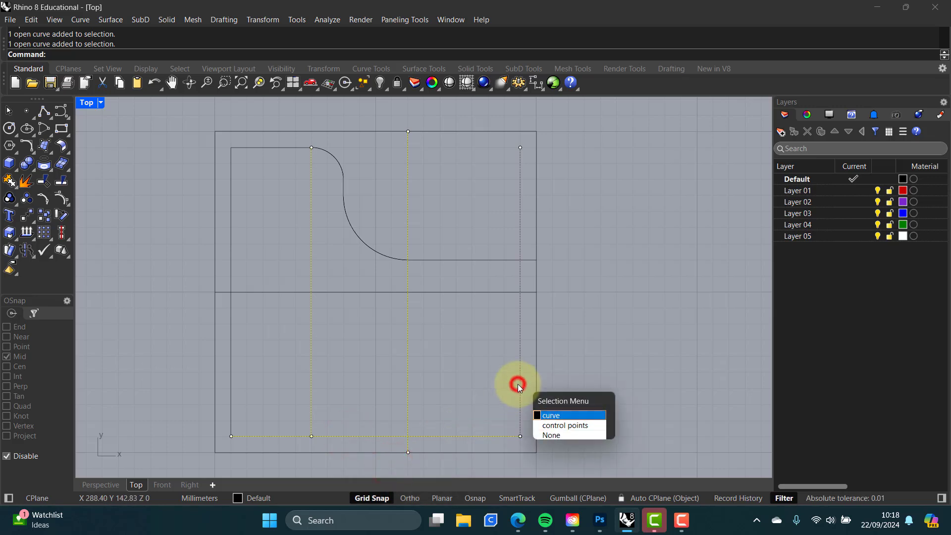
click(549, 415)
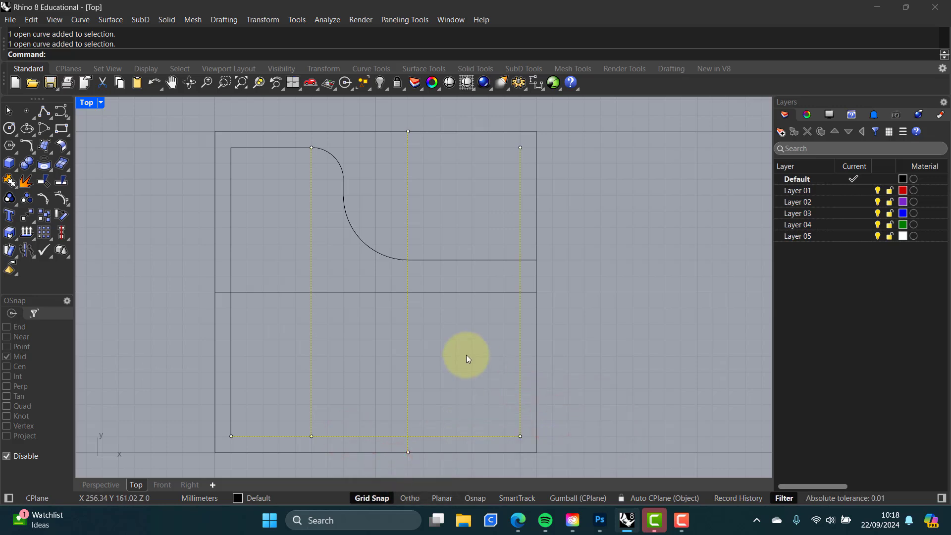
key(Delete)
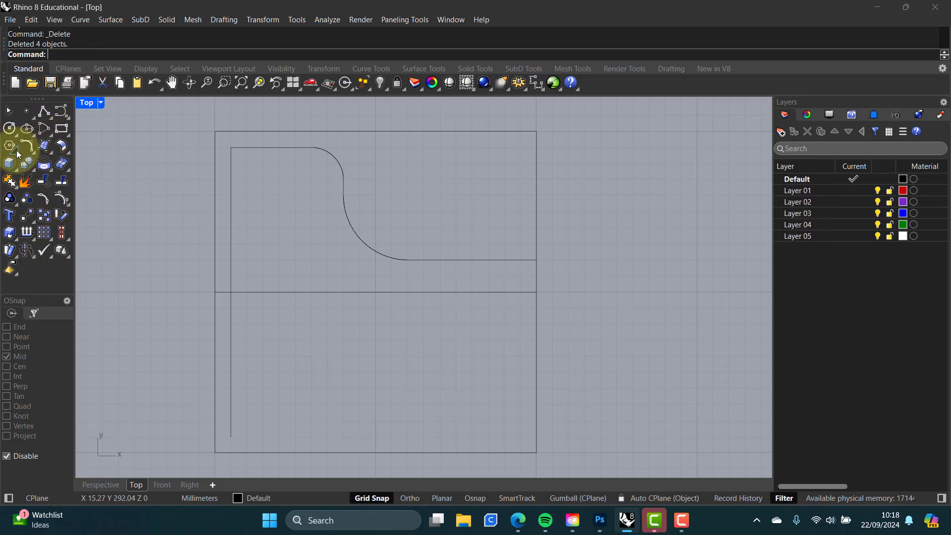
Step: Mirror the filleted upper profile, from the inner top edge to the lower horizontal line, about the horizontal centre line, keeping the original
click(70, 54)
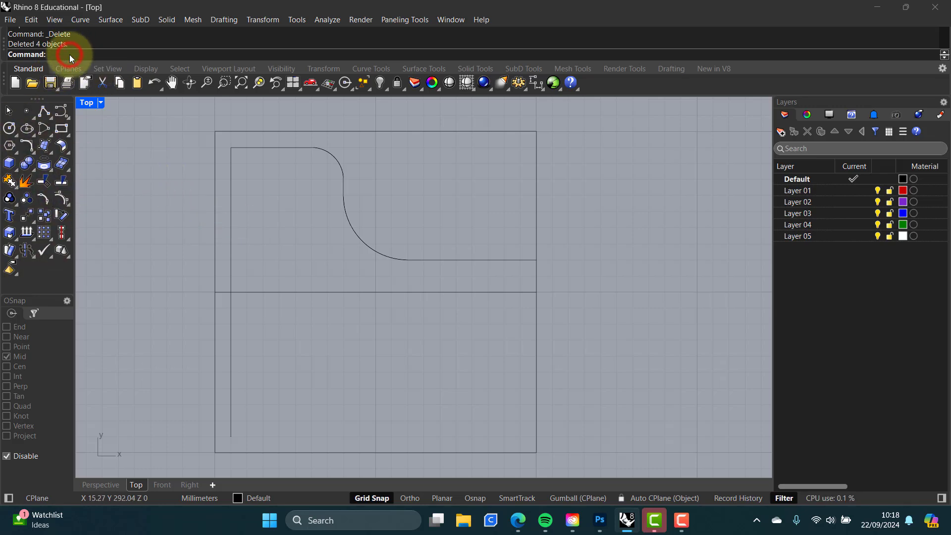
text(Mirr)
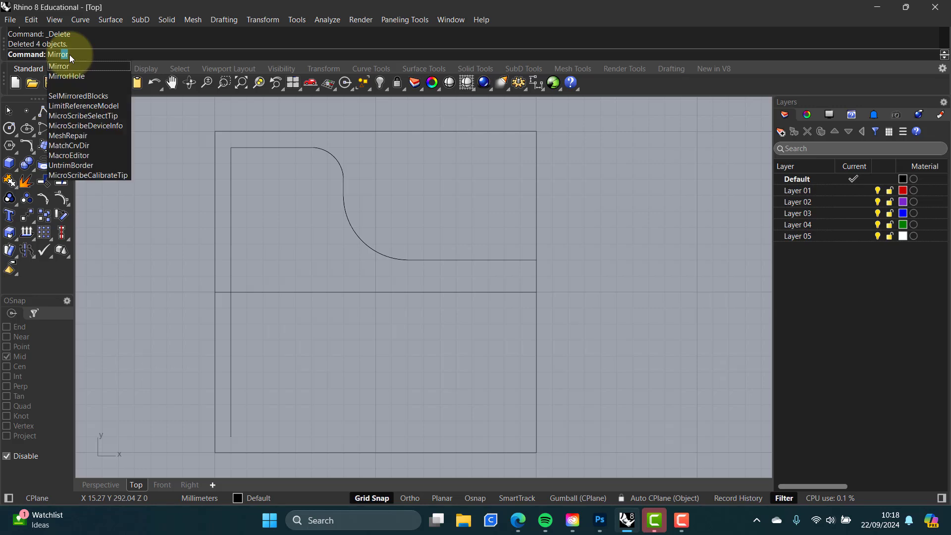
key(Return)
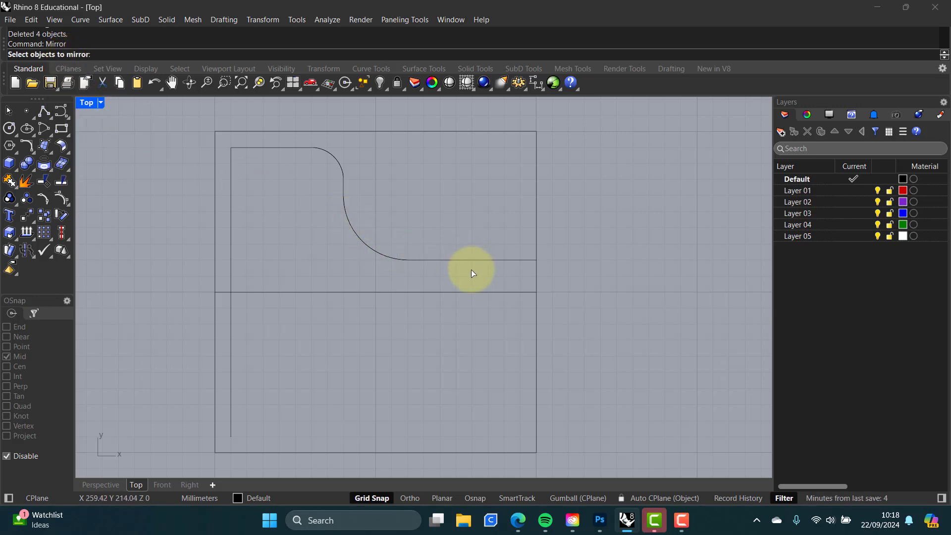
drag(470, 269, 248, 140)
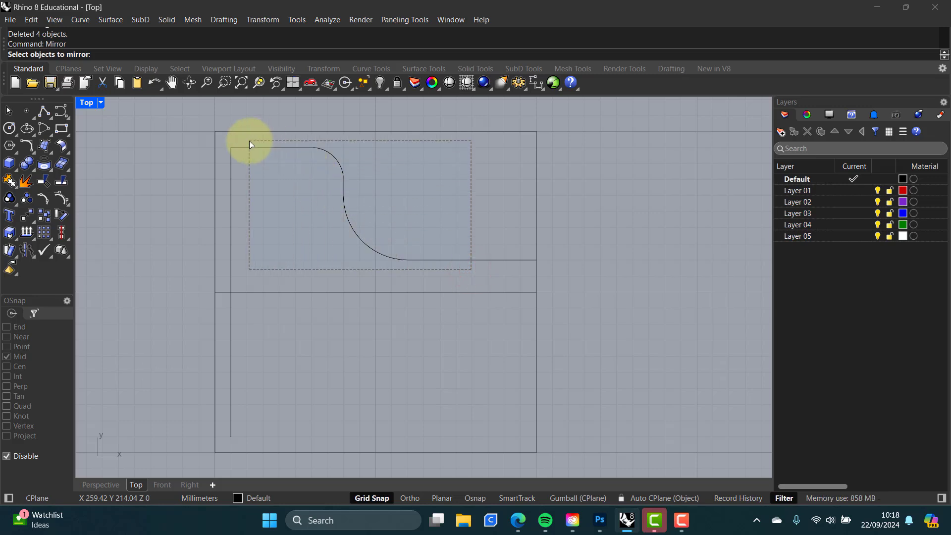
drag(249, 140, 249, 141)
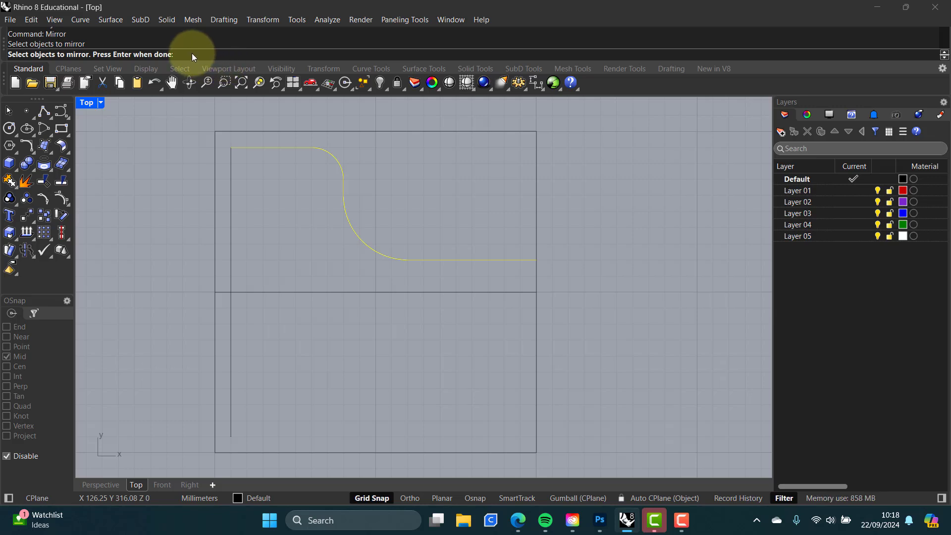
key(Return)
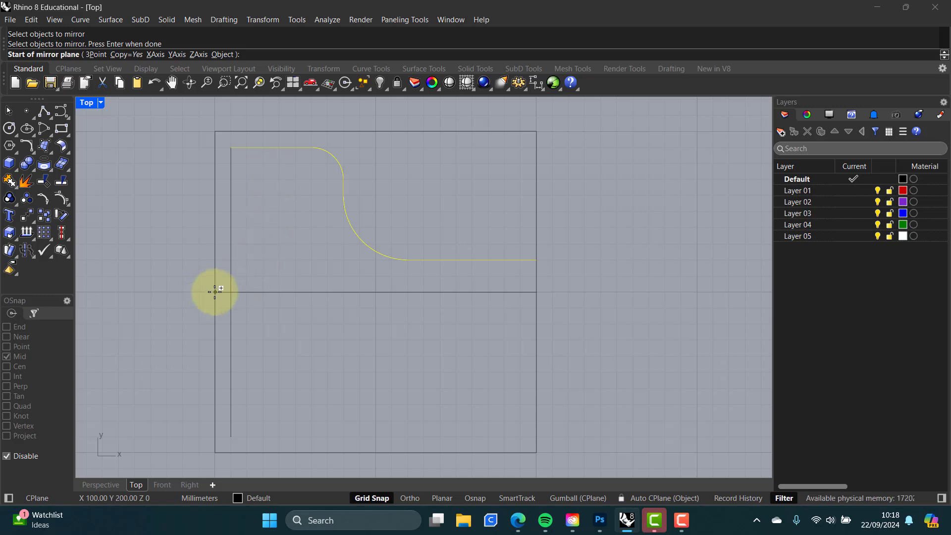
click(215, 292)
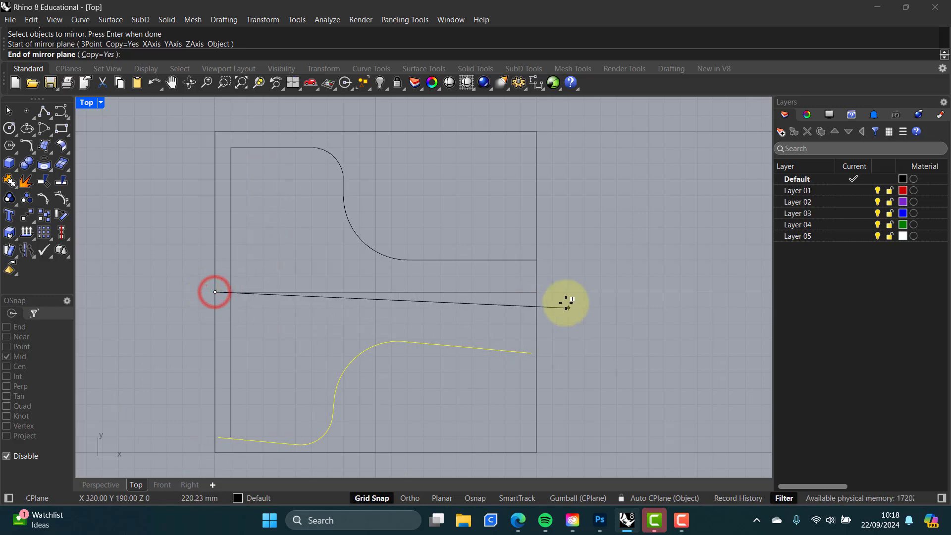
click(537, 292)
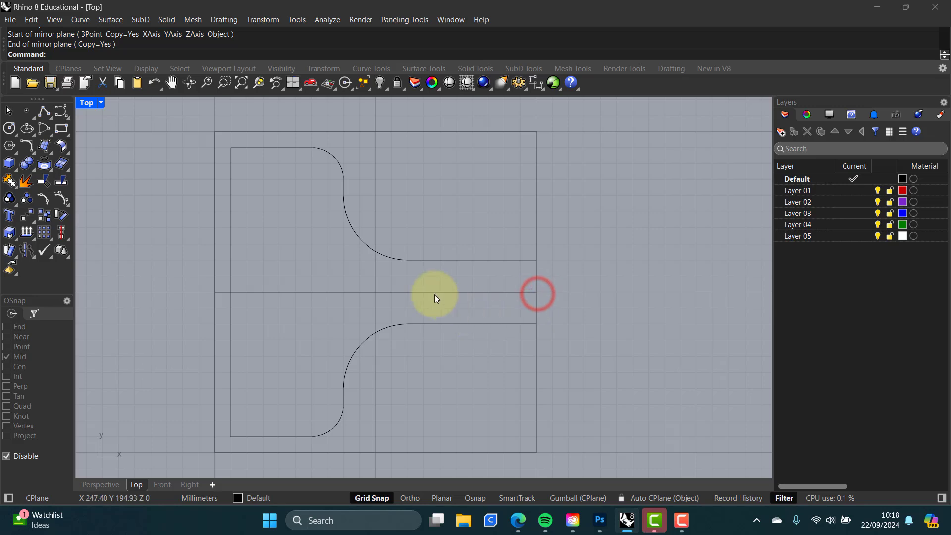
Step: Delete the horizontal centre line and trim the outer square's right edge between the two horizontal profile lines
click(353, 292)
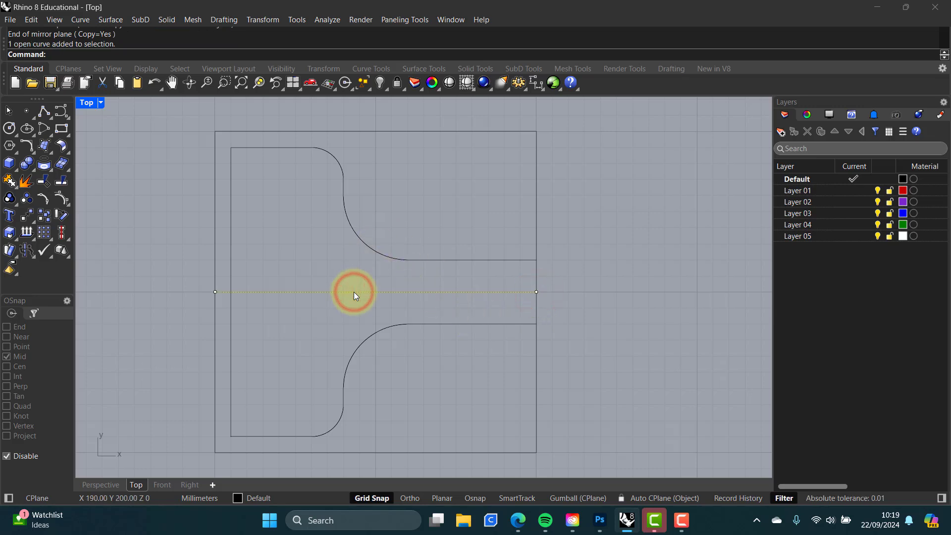
key(Delete)
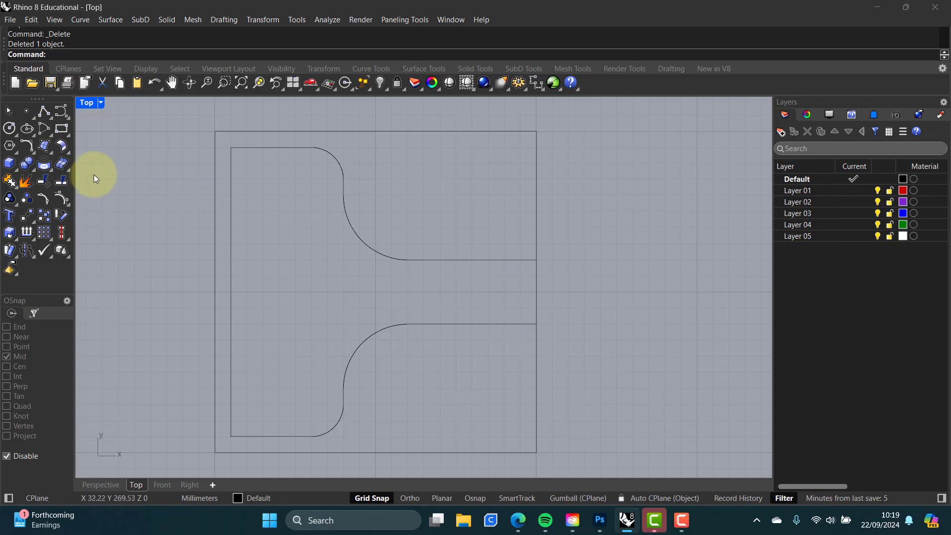
click(44, 183)
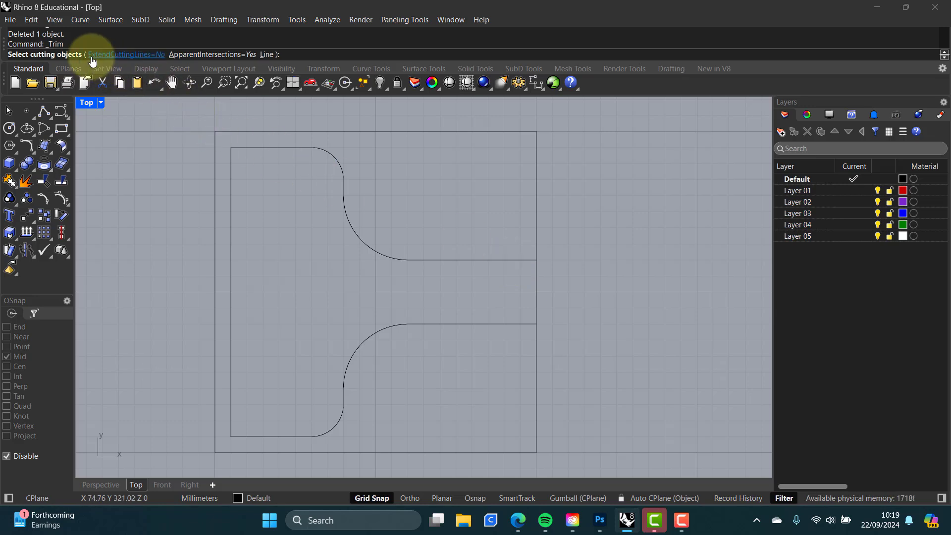
click(480, 260)
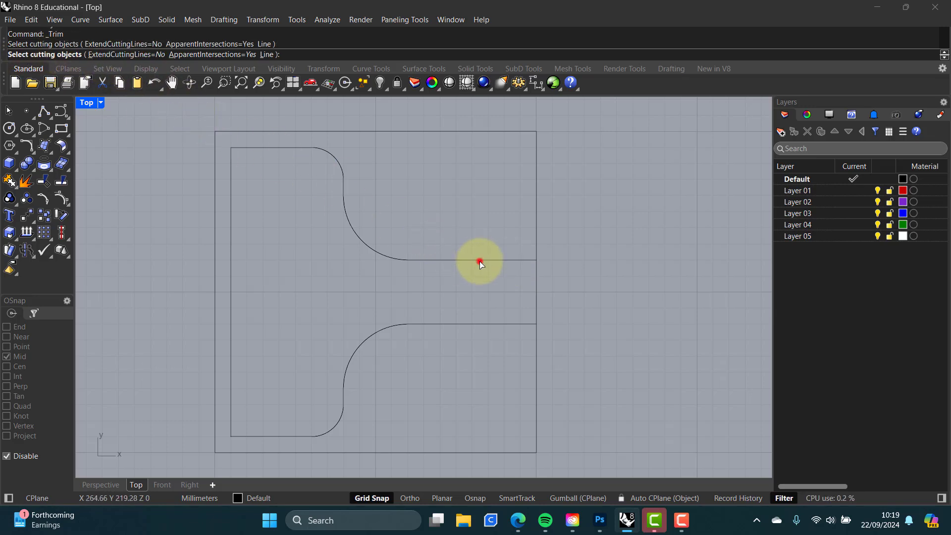
click(480, 324)
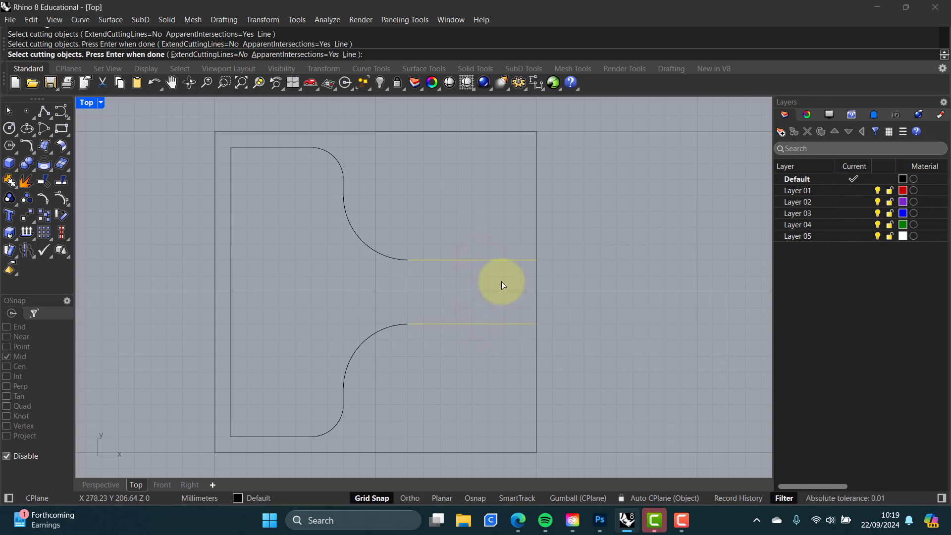
key(Return)
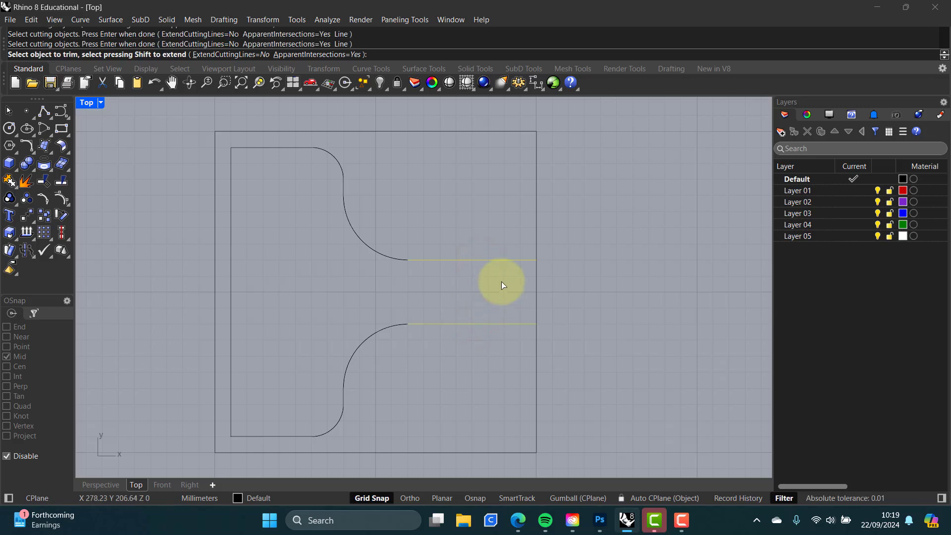
click(536, 279)
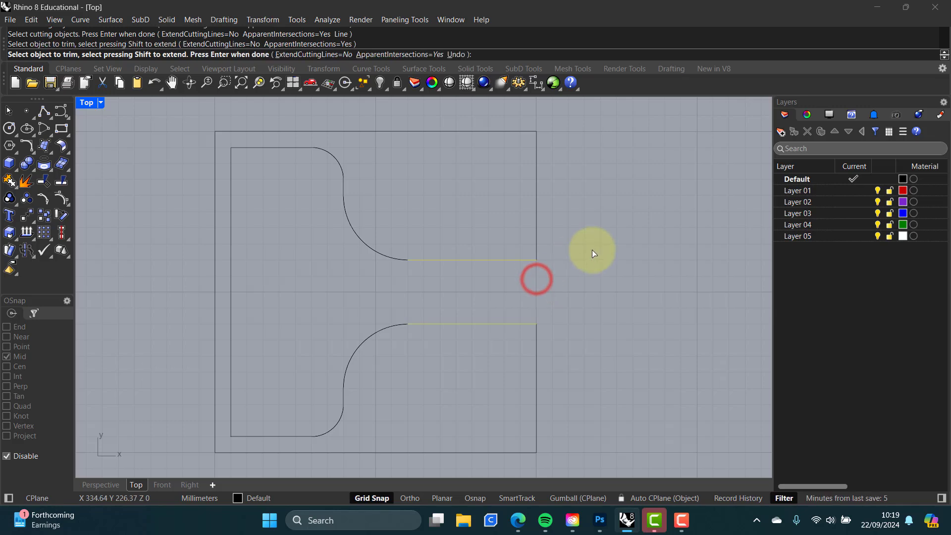
key(Return)
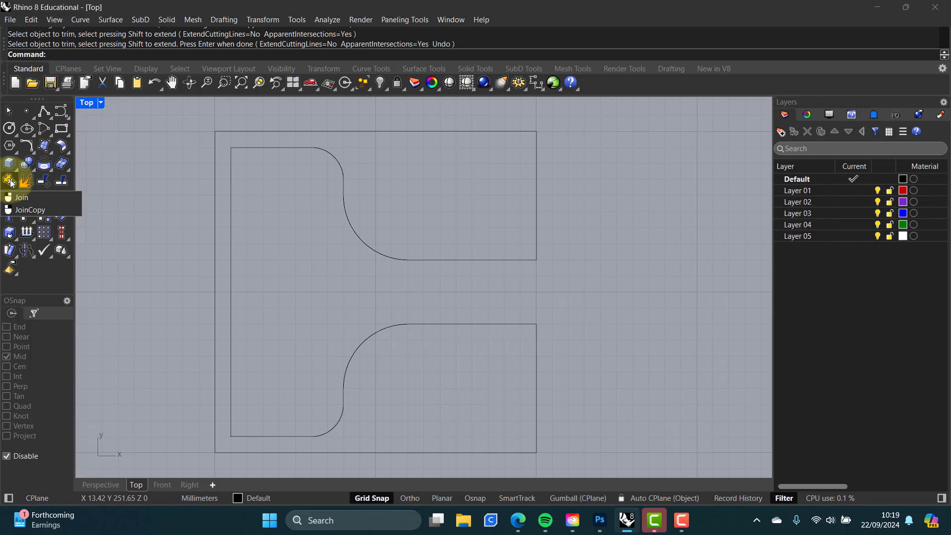
Step: Start joining the outline by chaining the upper profile's lines and fillet arcs with the inner left edge
click(9, 181)
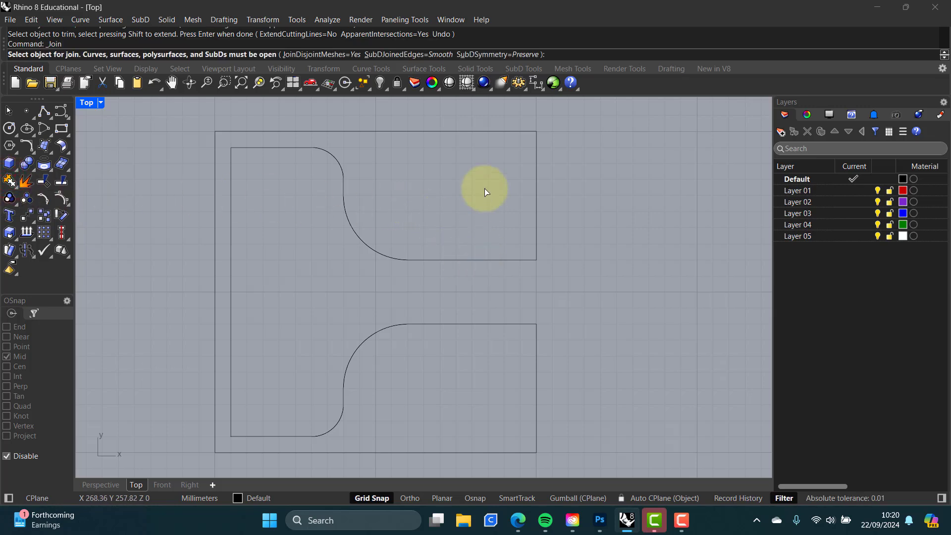
click(462, 259)
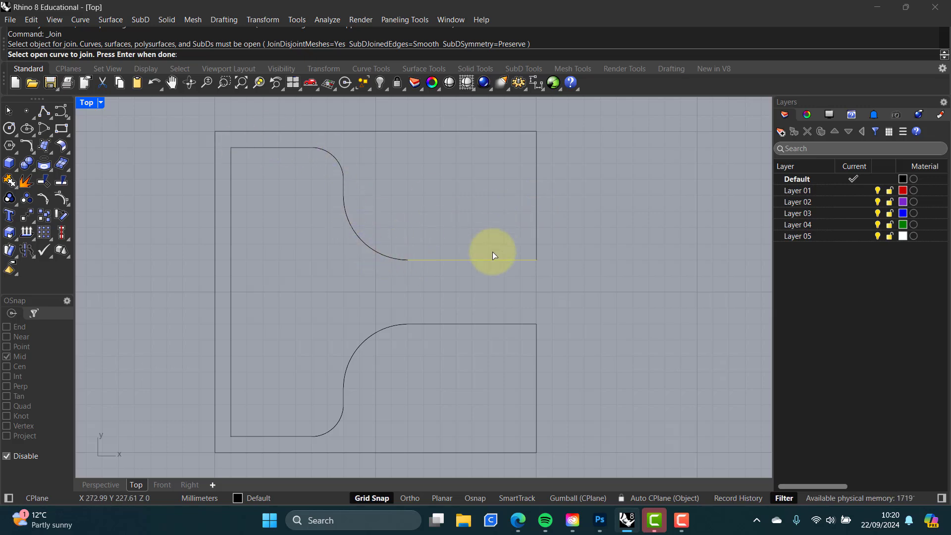
click(382, 254)
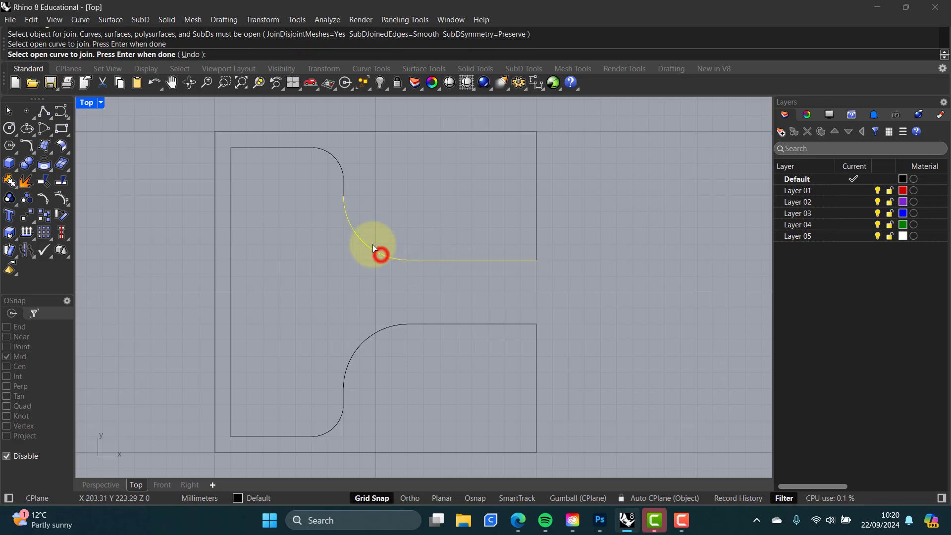
click(344, 190)
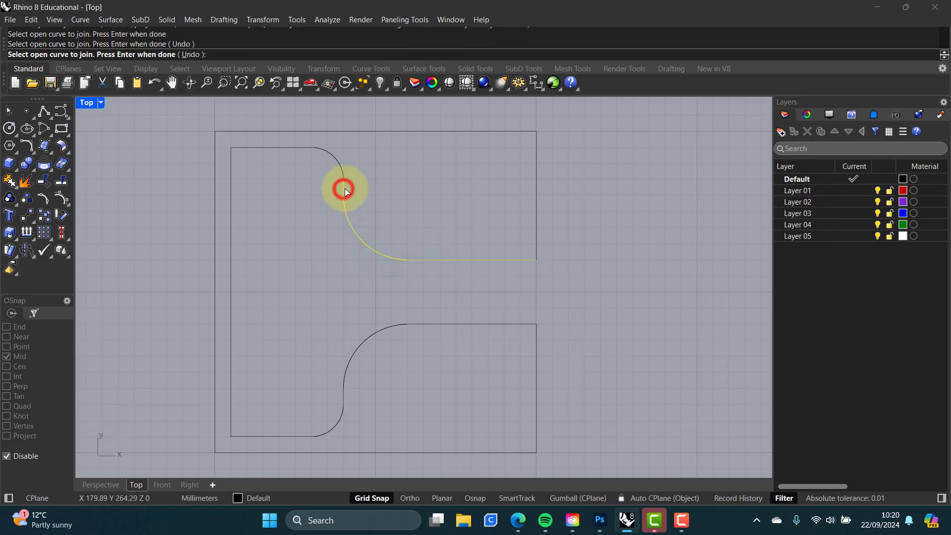
click(332, 156)
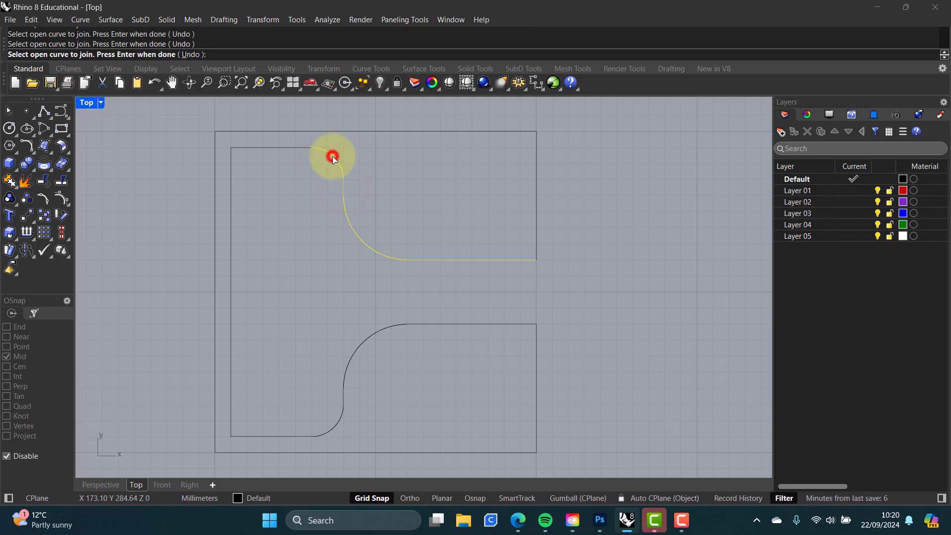
click(264, 147)
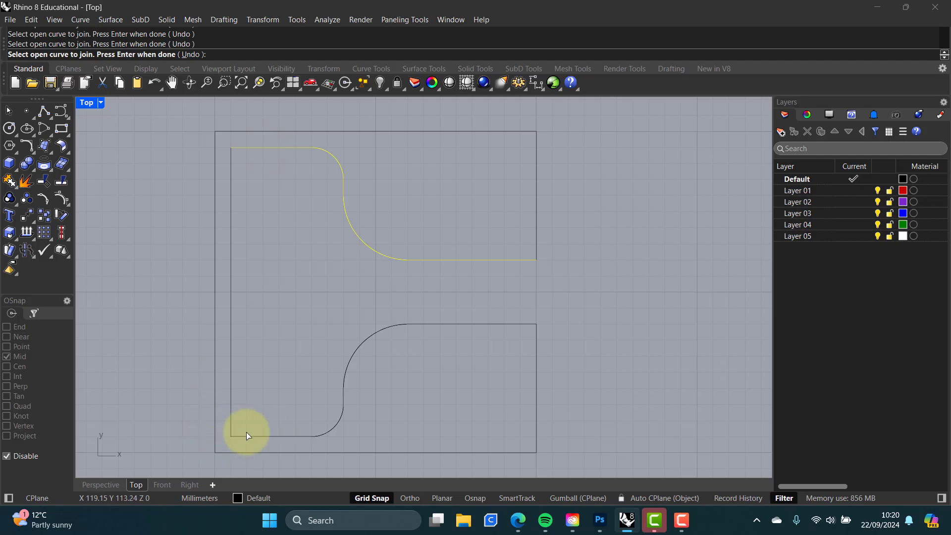
click(232, 260)
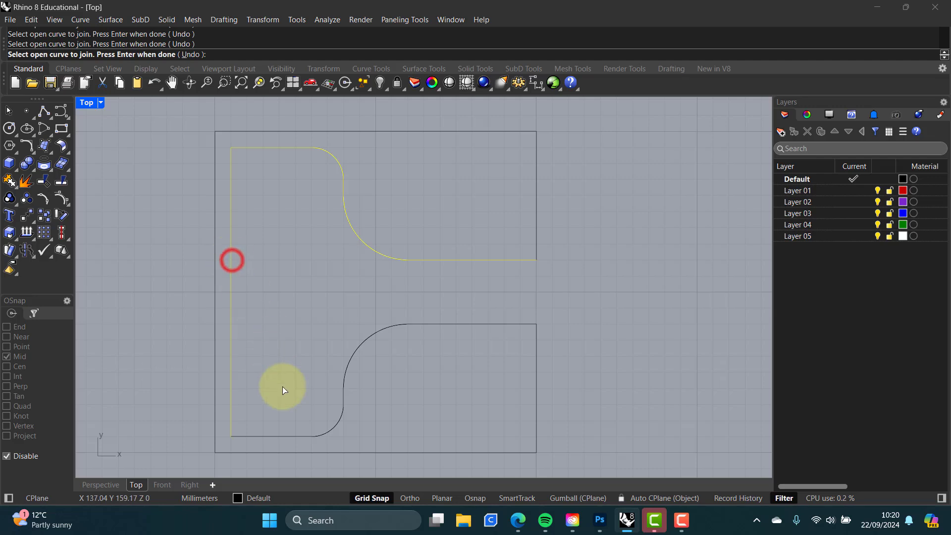
Step: Add the mirrored lower profile's lines and fillet arcs to the join, declining to bridge the 10 mm gap
click(278, 434)
click(336, 423)
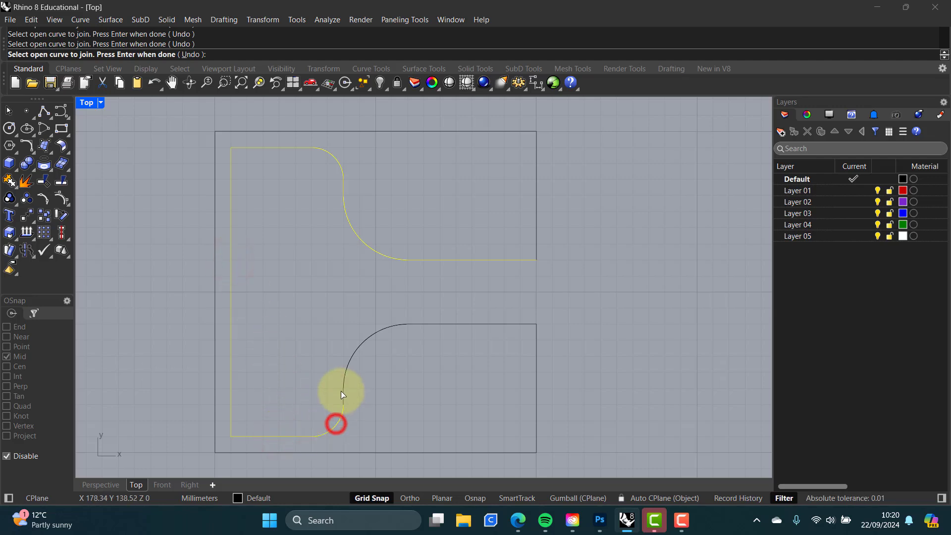
click(344, 385)
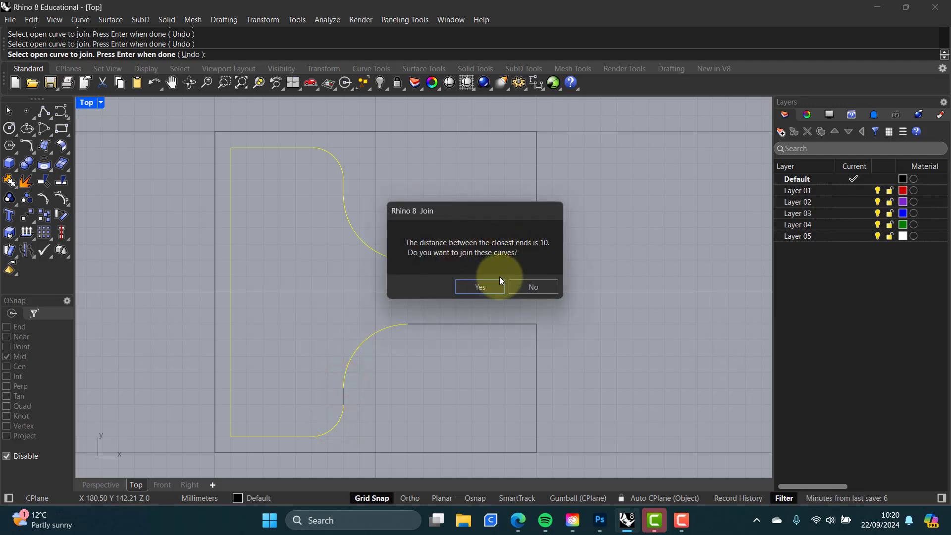
click(532, 286)
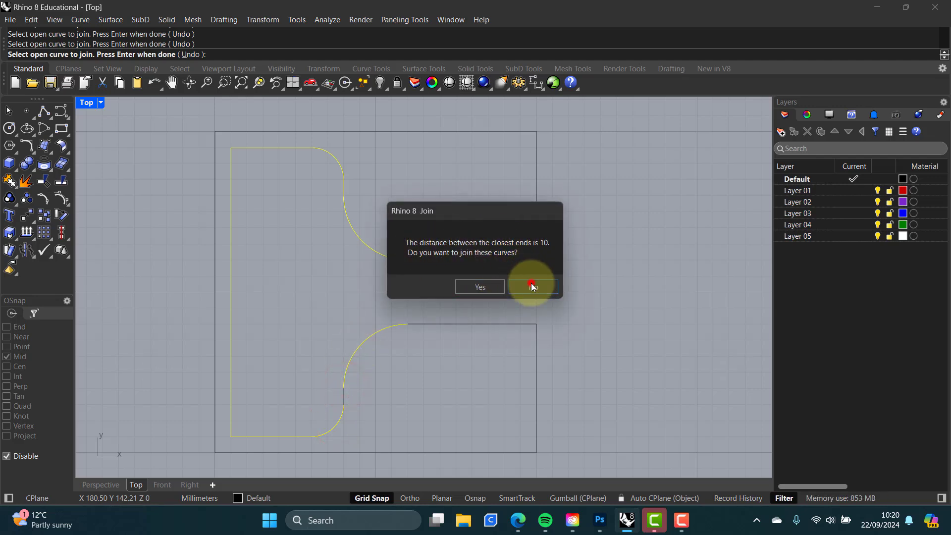
click(343, 399)
click(350, 361)
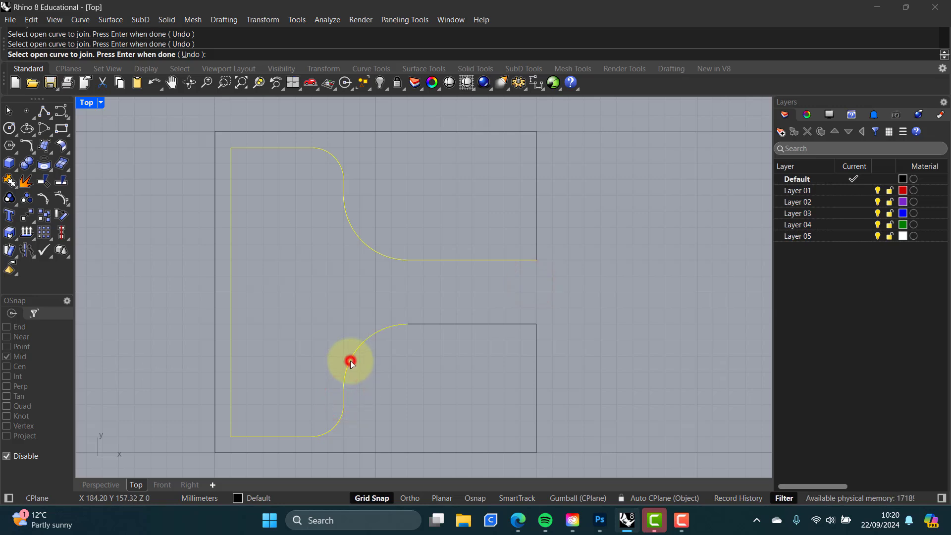
click(458, 324)
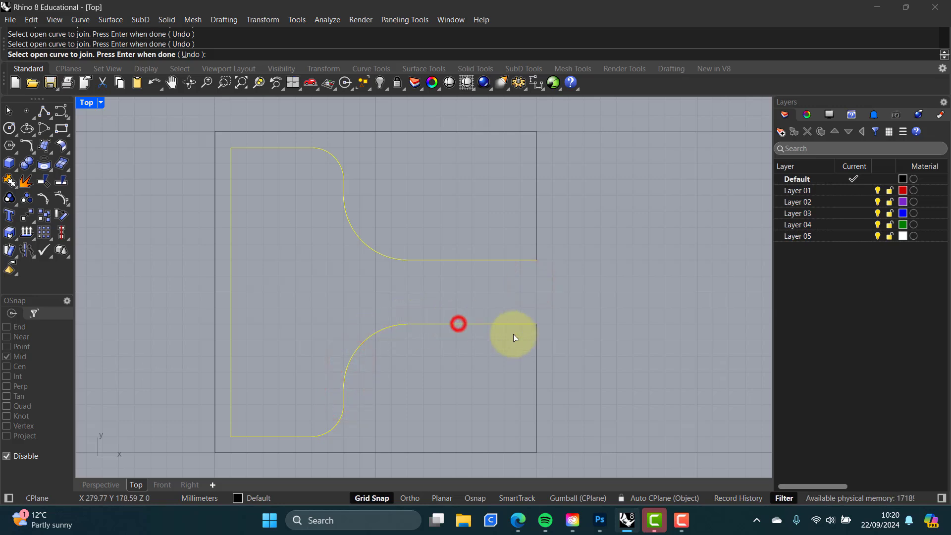
Step: Add the outer square's remaining edges to the join to close the outline into one curve
click(536, 367)
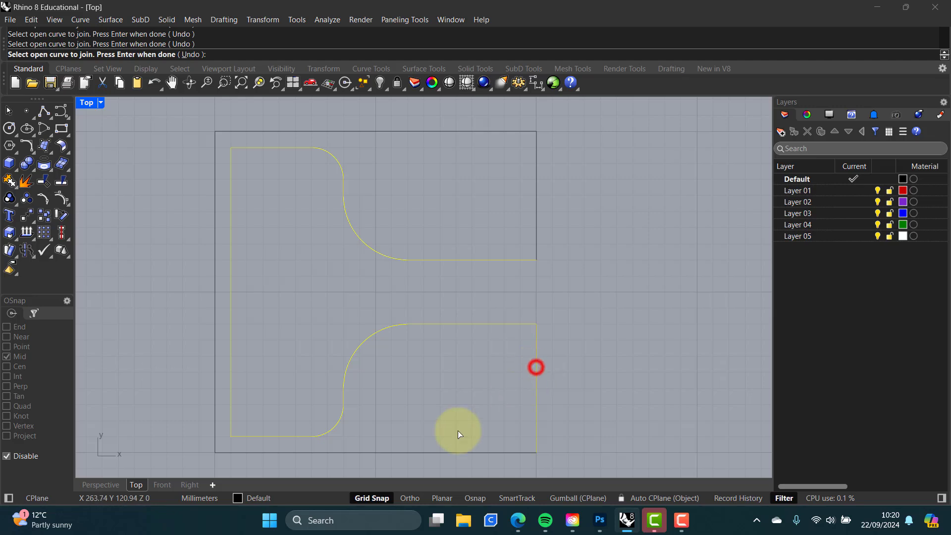
click(407, 452)
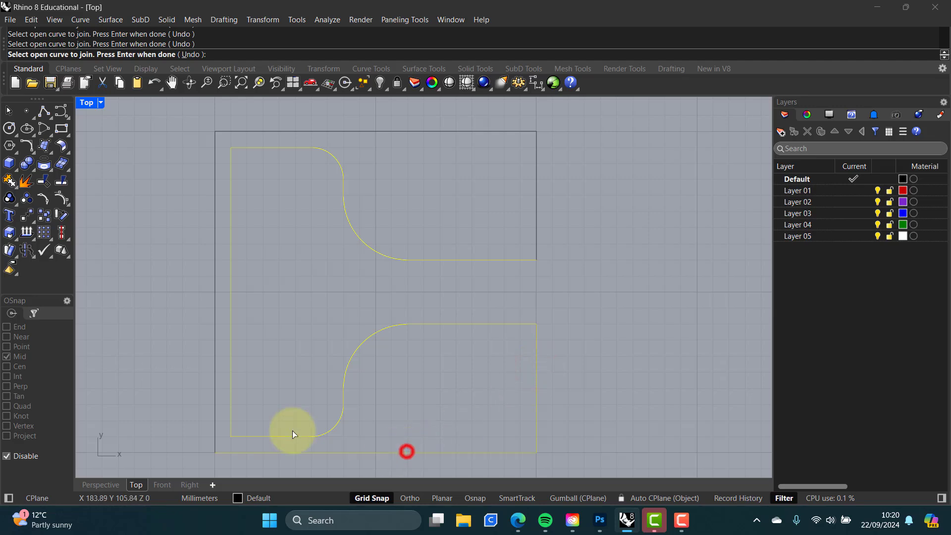
click(215, 296)
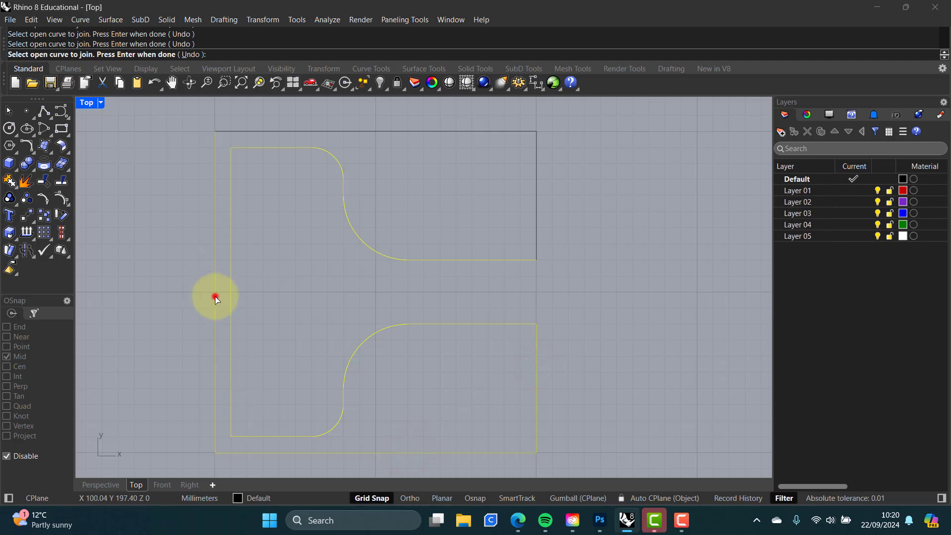
click(275, 132)
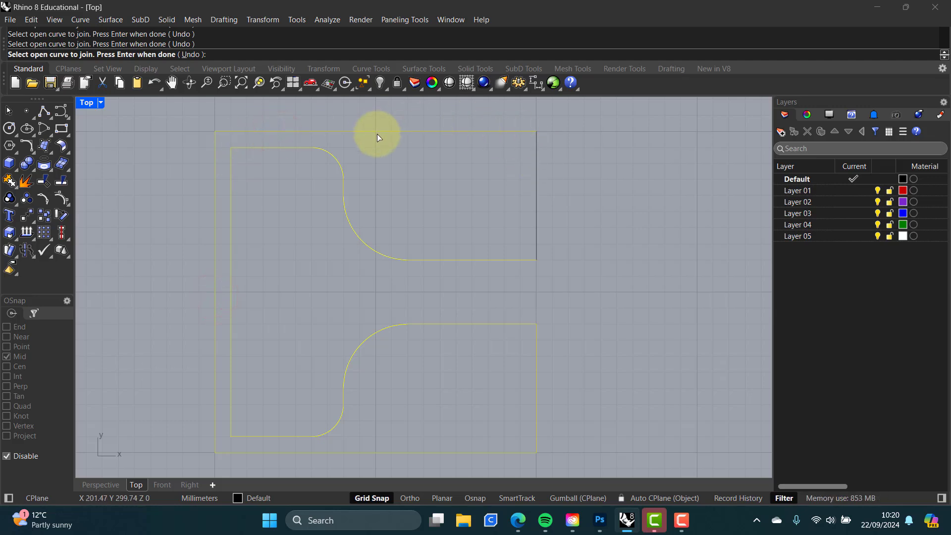
click(536, 197)
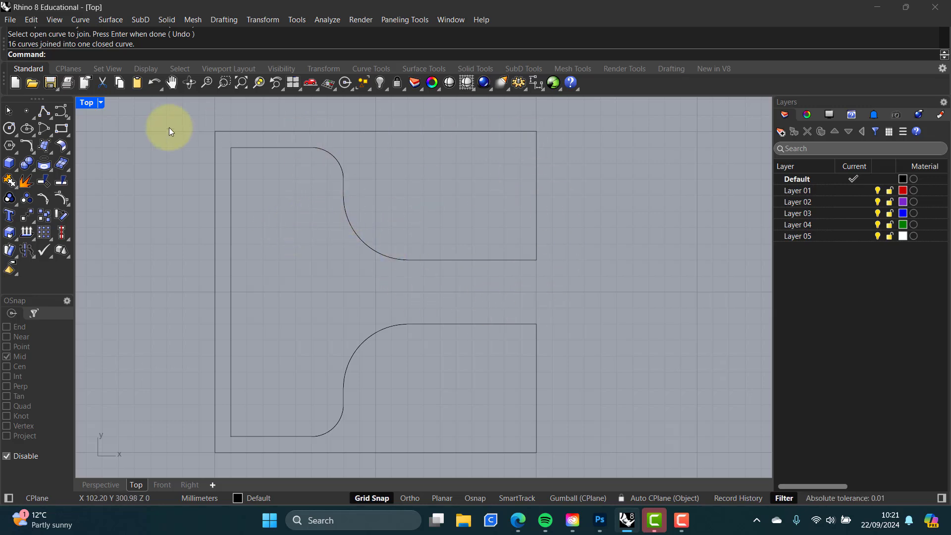
Step: Examine the joined outline's object details to check whether it is a closed polycurve
click(347, 131)
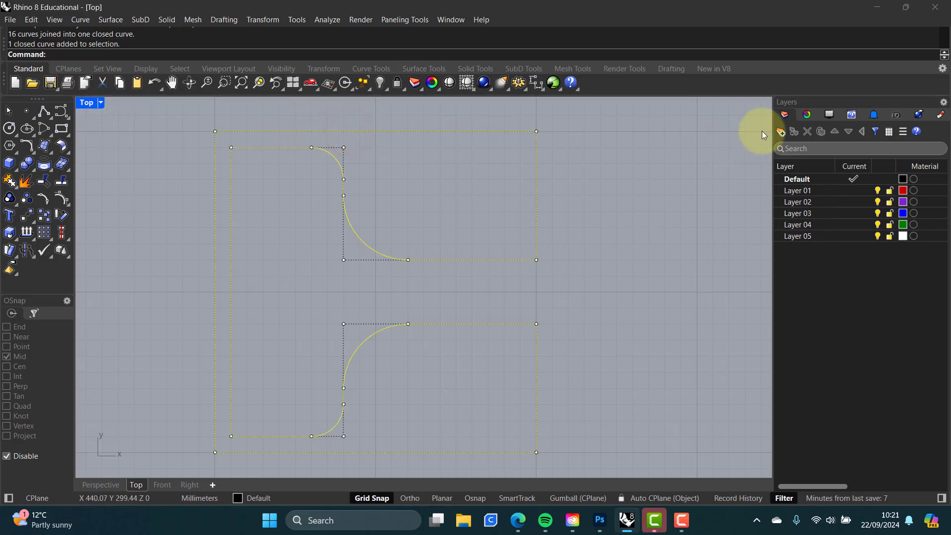
click(806, 115)
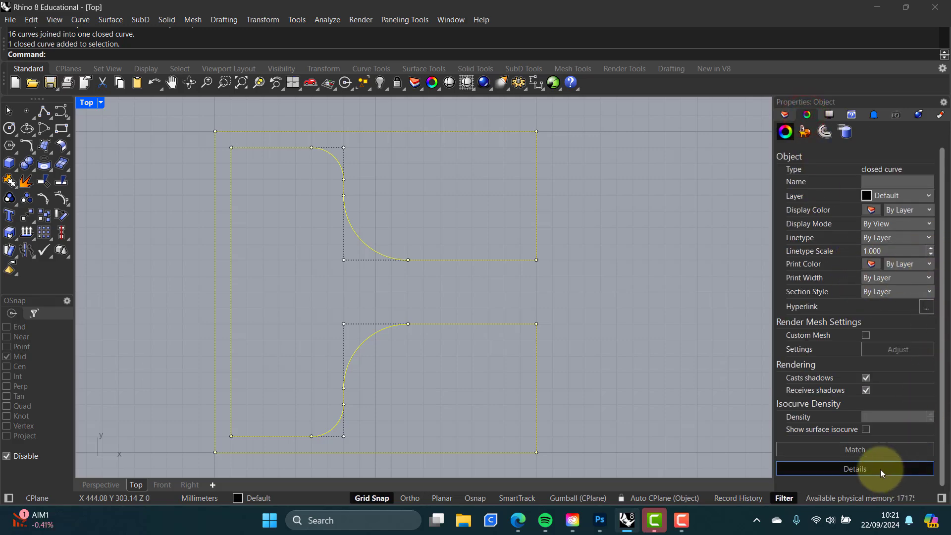
click(863, 471)
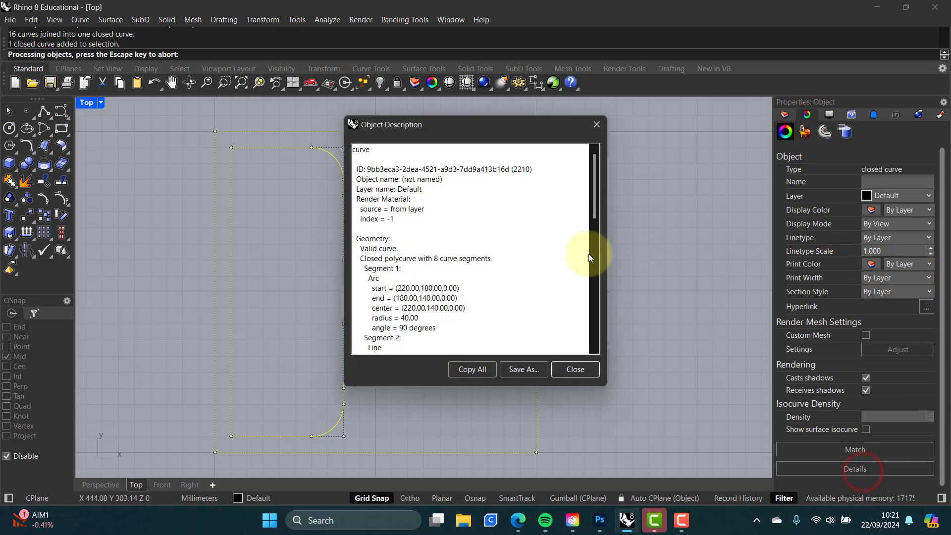
drag(593, 169, 595, 180)
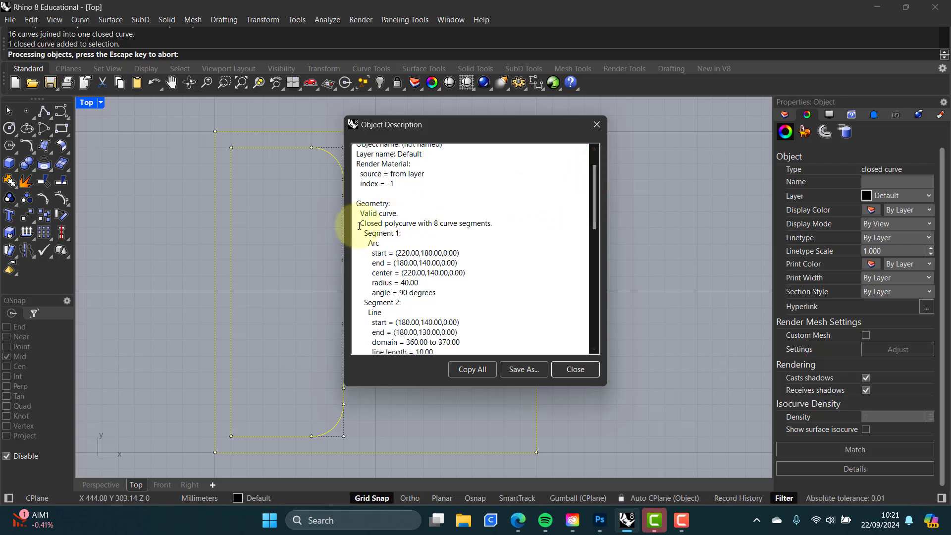
drag(420, 224, 360, 224)
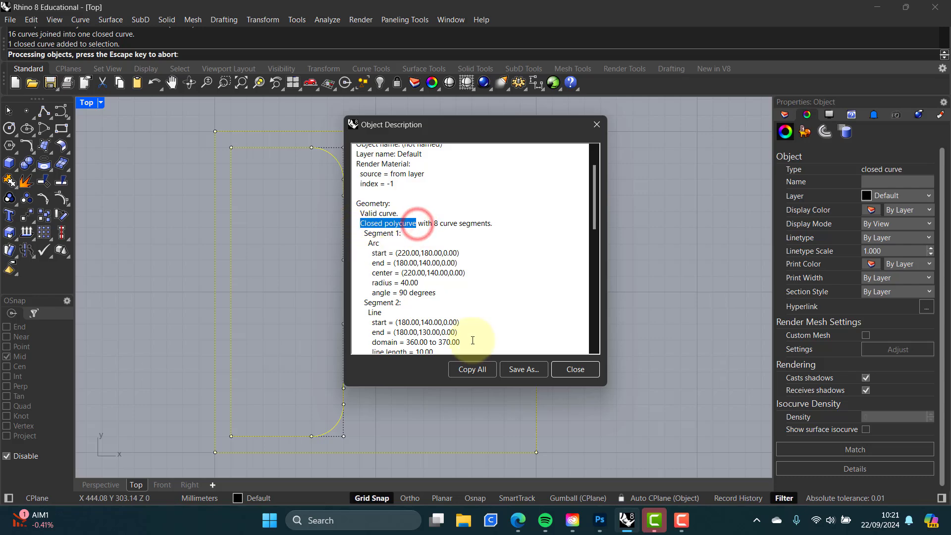
click(573, 369)
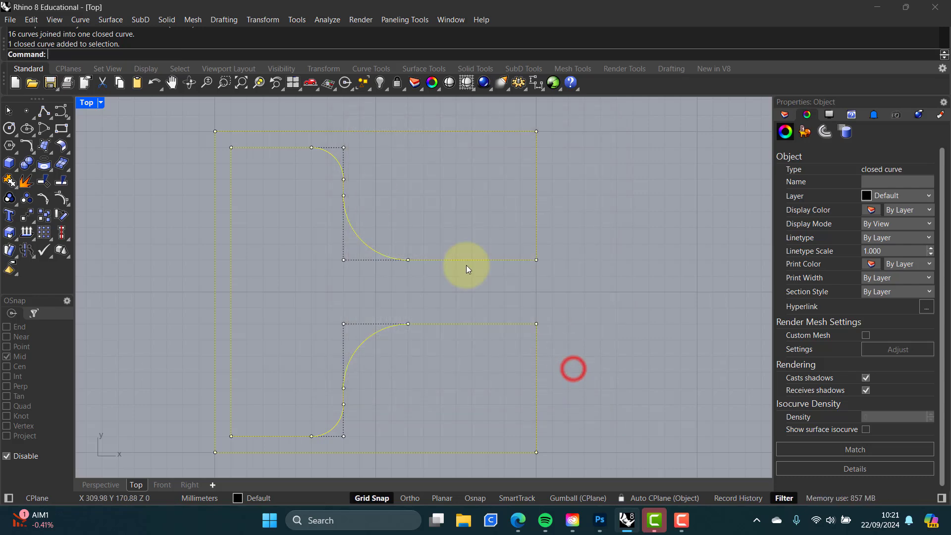
click(415, 188)
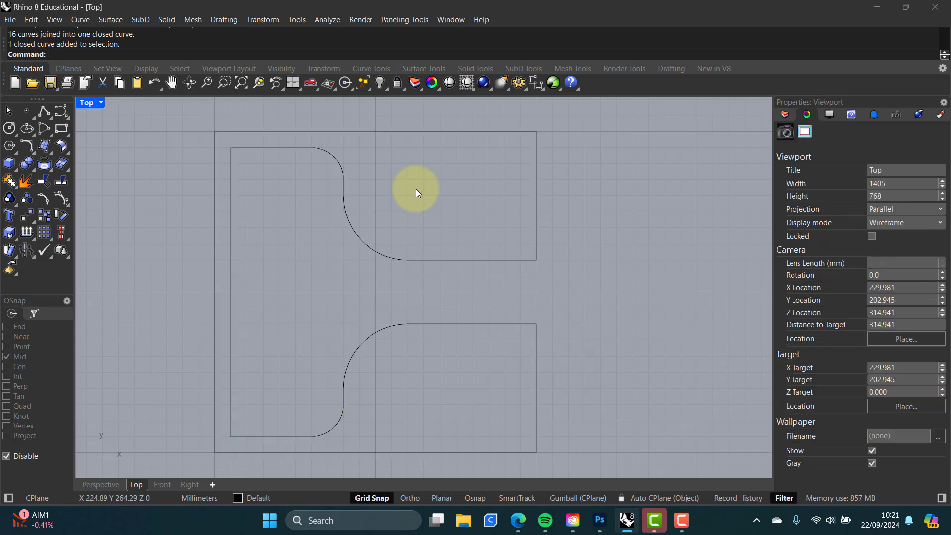
Step: Extrude the closed outline upward in the Perspective view as an unfilled surface with ExtrudeCrv, picking the height freely and keeping the input curve
double_click(85, 103)
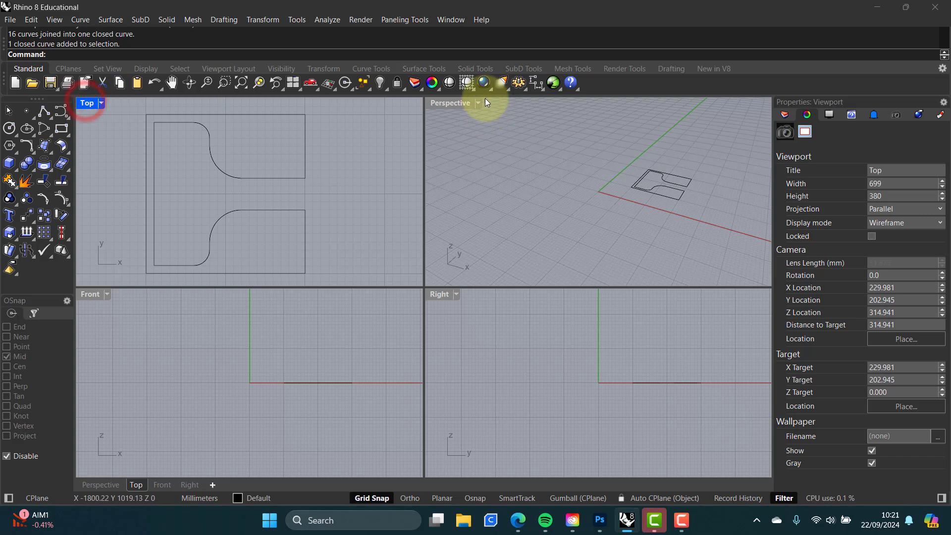
click(557, 160)
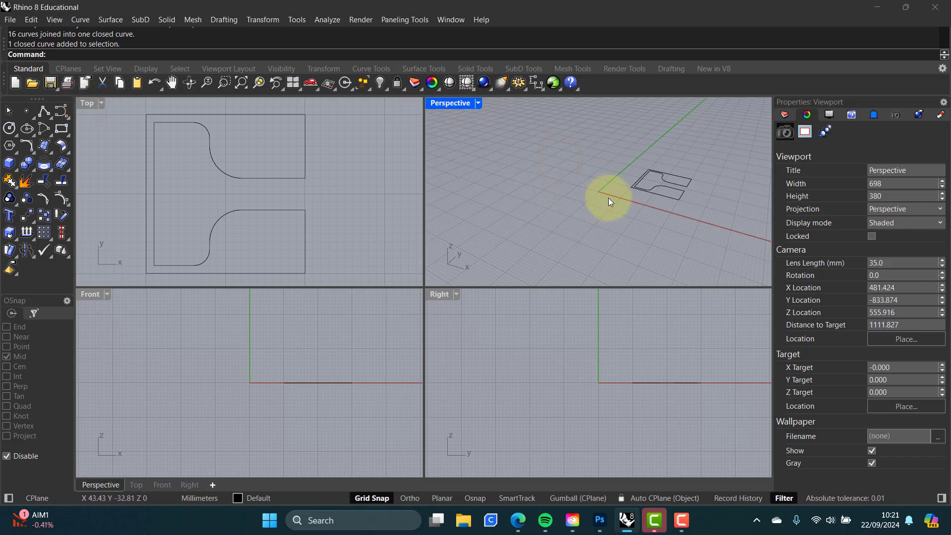
shift+right_drag(619, 199, 558, 234)
scroll(574, 224, up, 10)
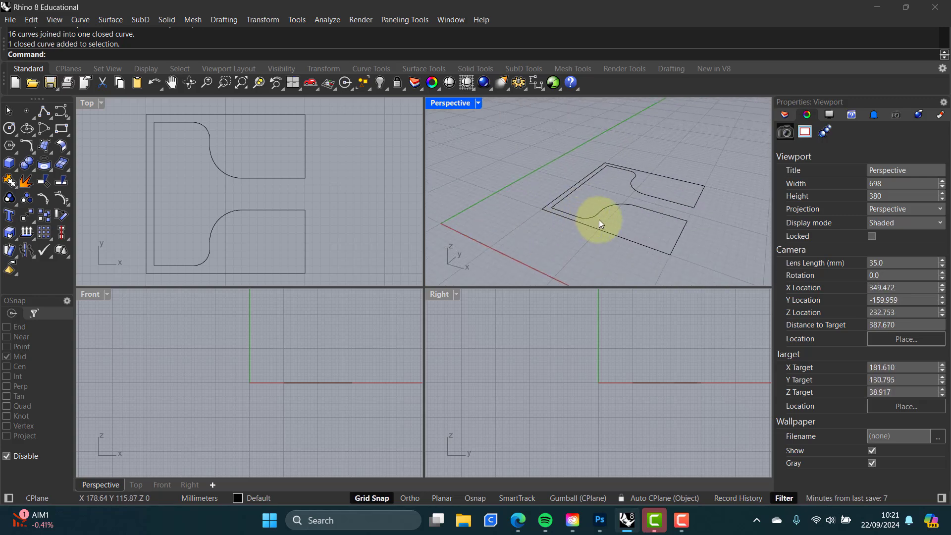
shift+right_drag(619, 214, 601, 231)
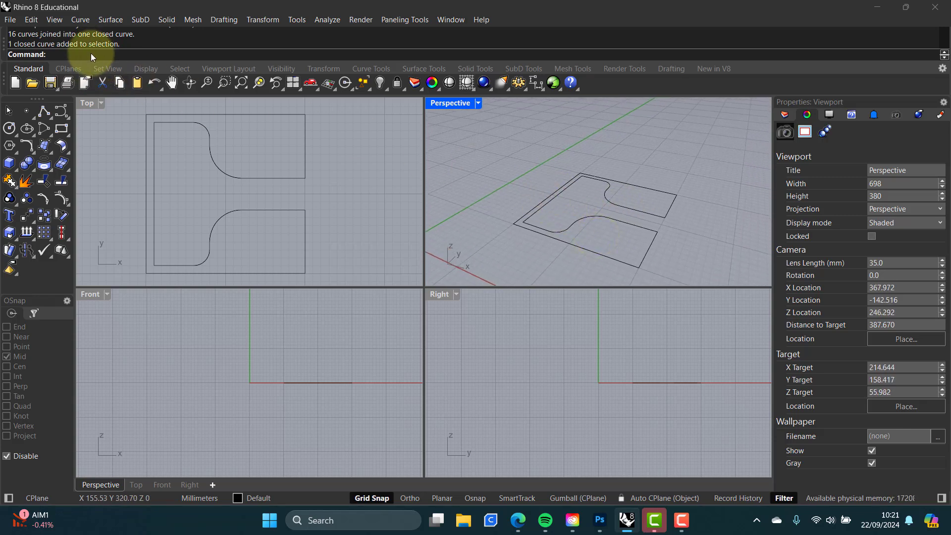
text(Extrude)
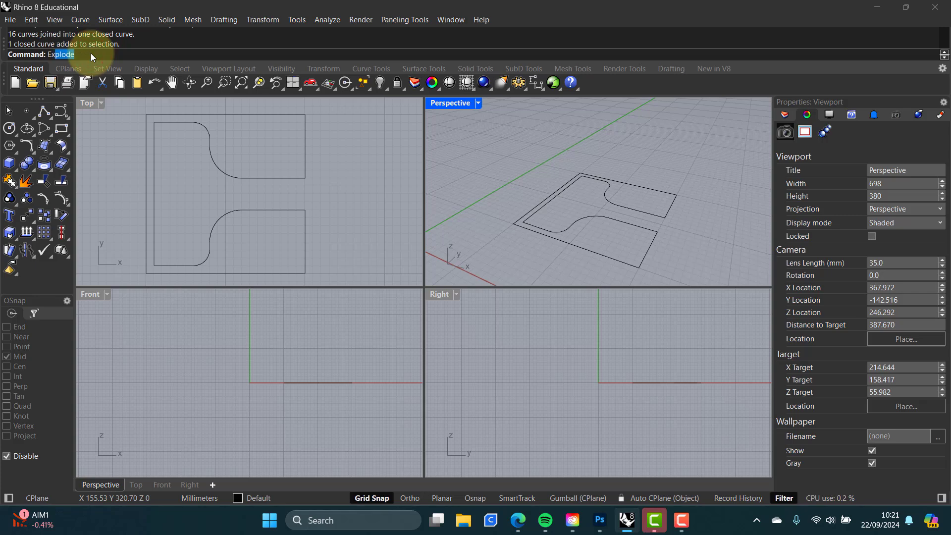
text(Crv)
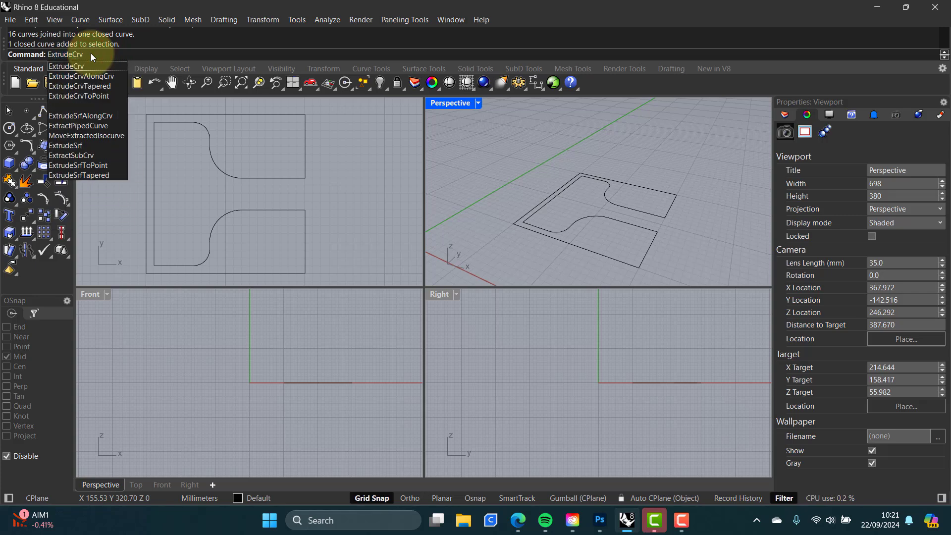
key(Return)
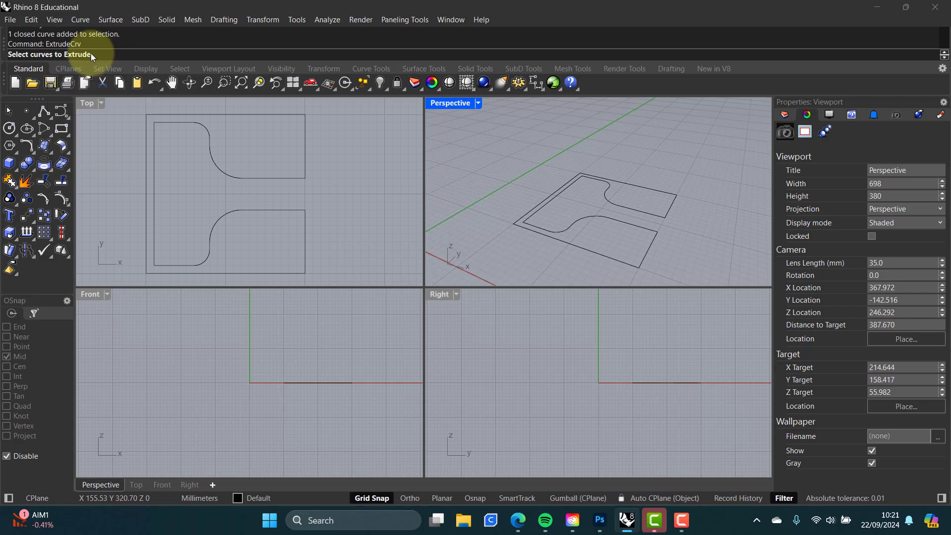
click(632, 209)
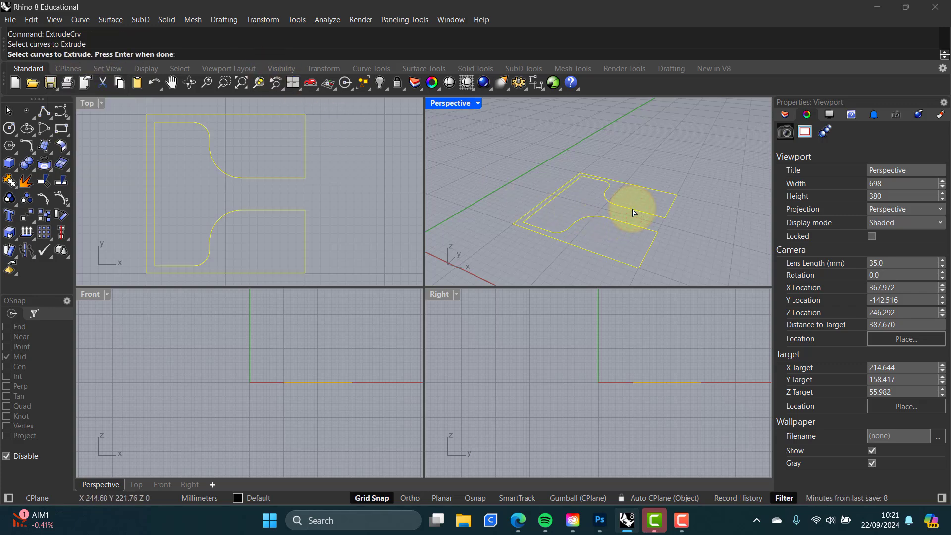
key(Return)
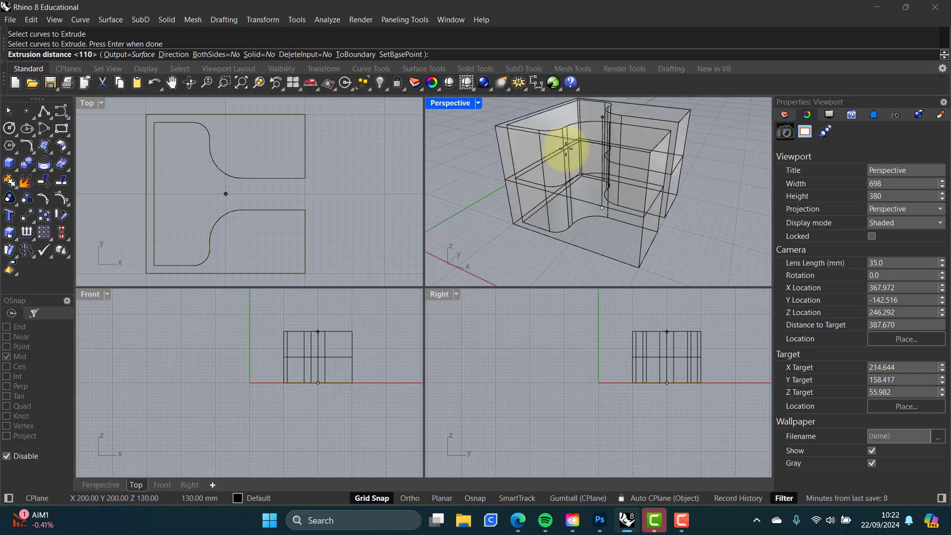
click(728, 160)
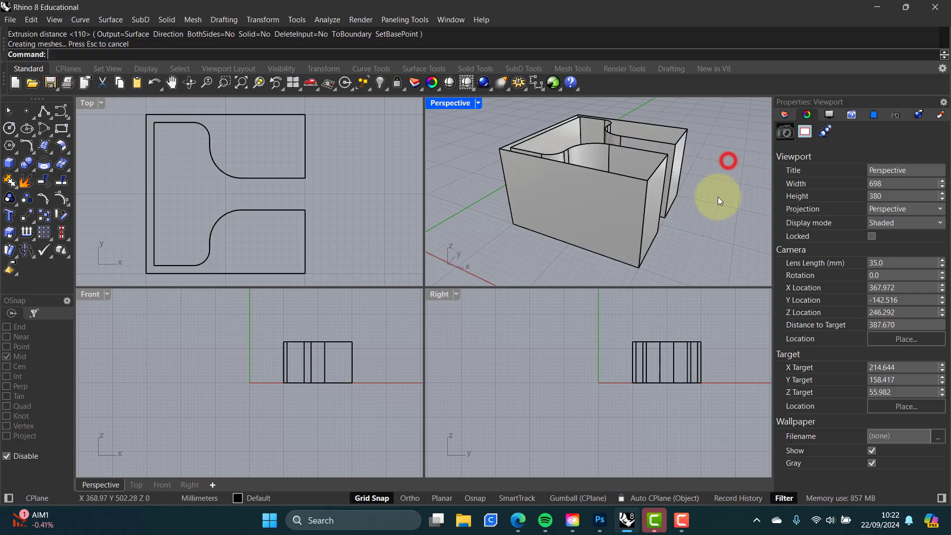
Step: Maximize the Perspective viewport and frame the extruded walls from above
double_click(446, 104)
mouse_move(458, 214)
right_down()
mouse_move(399, 294)
mouse_move(410, 259)
mouse_move(450, 240)
mouse_move(444, 223)
mouse_move(447, 260)
mouse_move(442, 221)
right_up()
shift+right_drag(443, 253, 448, 216)
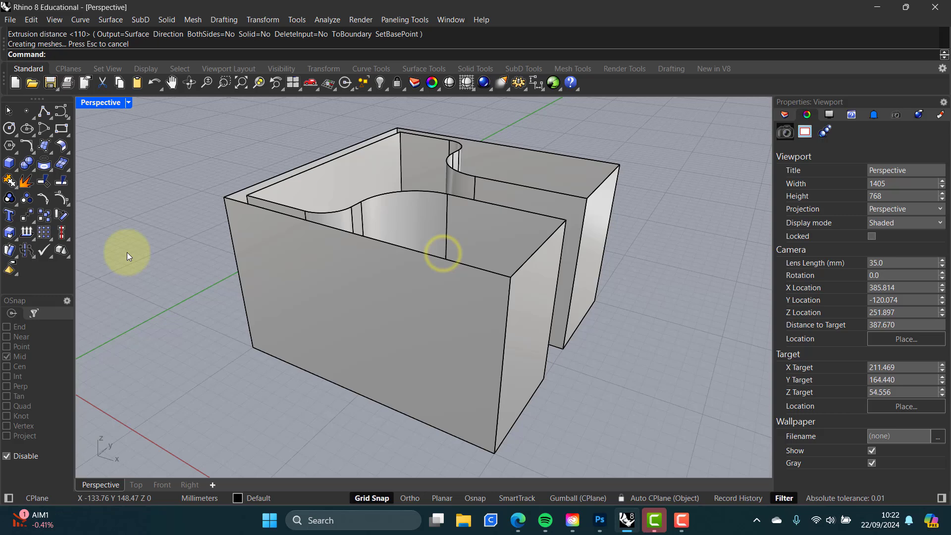
Step: Compare the extrusion in the Wireframe and Shaded display modes
middle_click(191, 252)
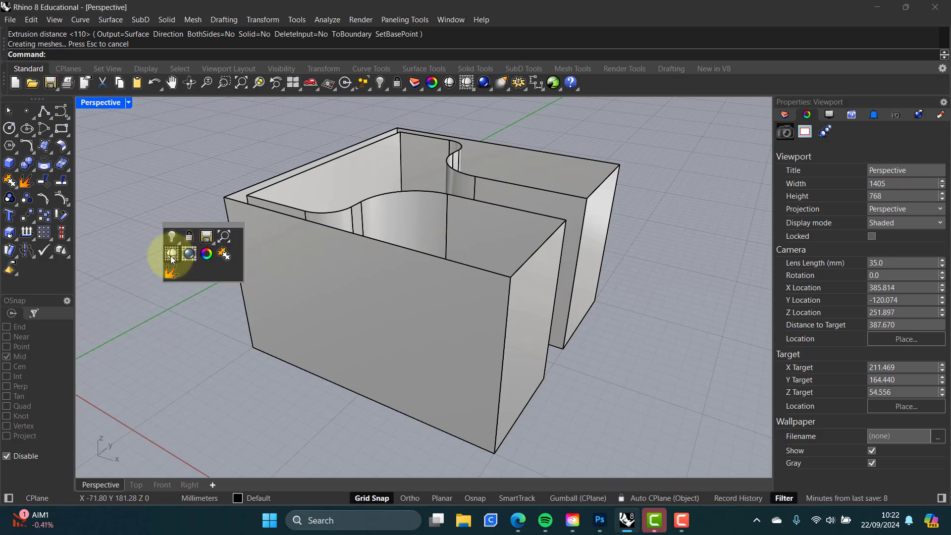
click(171, 255)
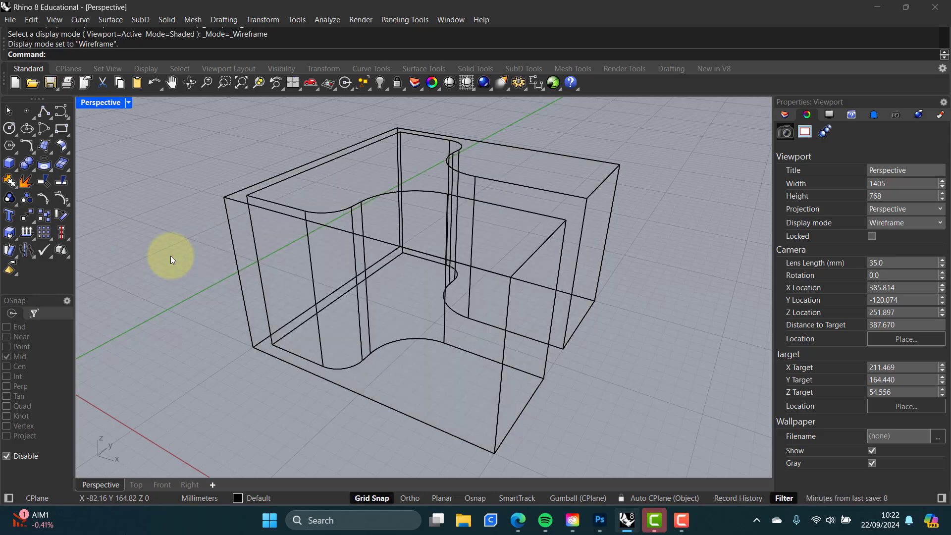
middle_click(170, 256)
click(153, 259)
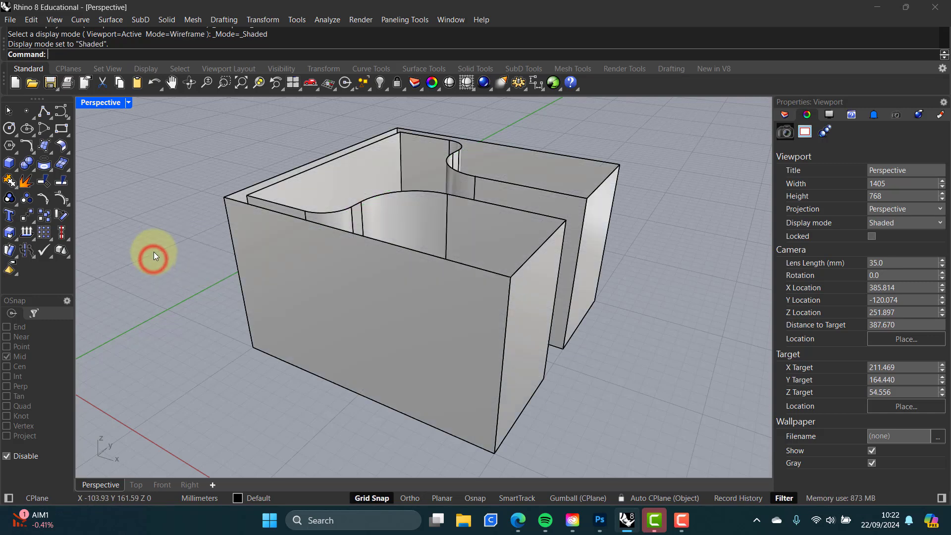
middle_click(154, 251)
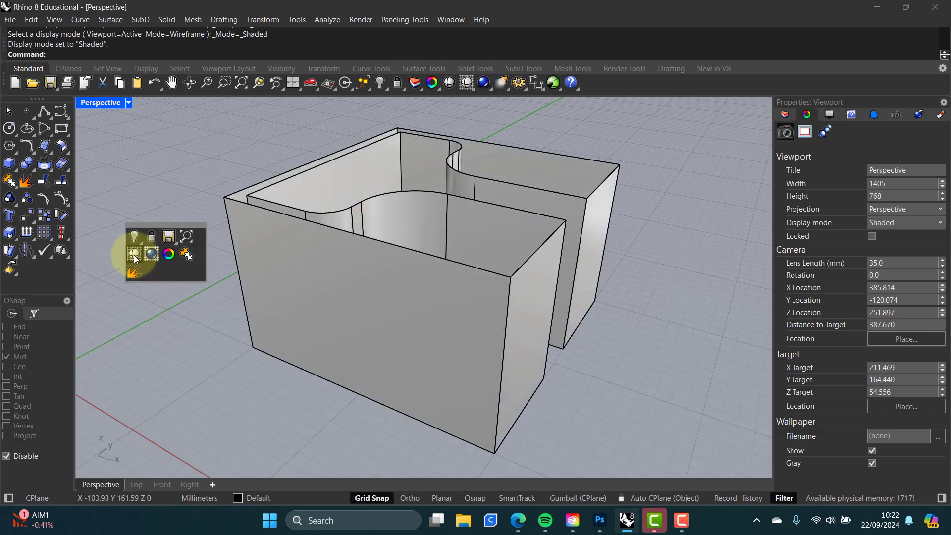
click(134, 254)
Step: Set the Perspective viewport to the Rendered display mode and view the hollow extrusion from higher up
middle_click(138, 254)
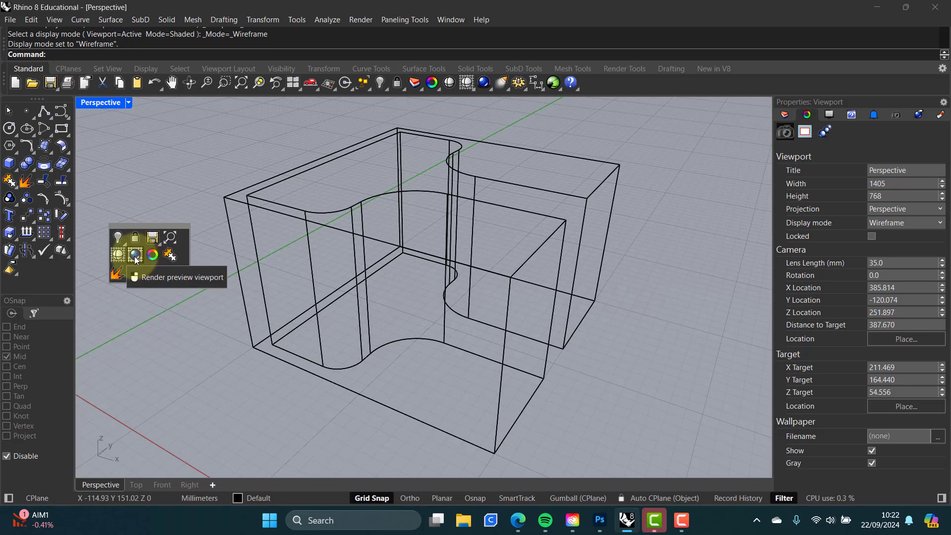
click(135, 256)
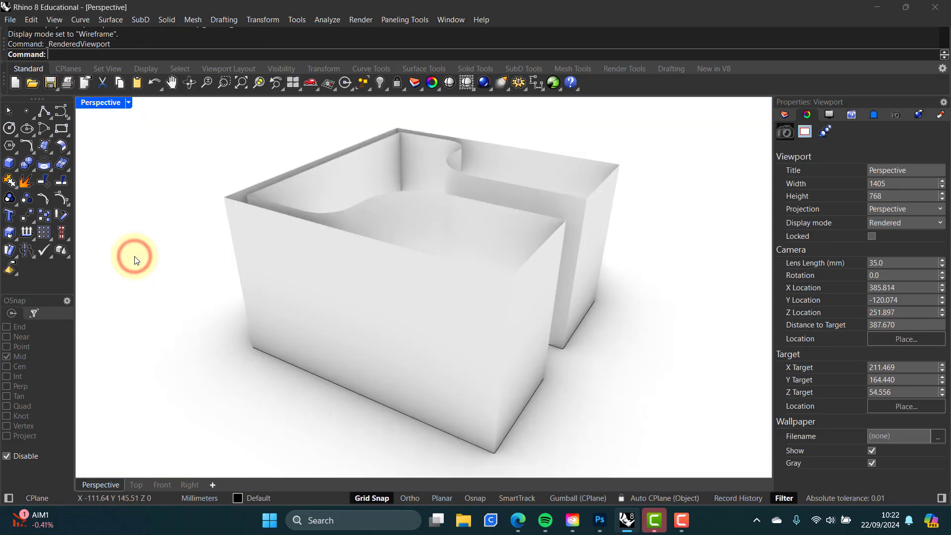
mouse_move(403, 238)
right_down()
mouse_move(367, 310)
mouse_move(297, 257)
mouse_move(194, 237)
mouse_move(399, 253)
mouse_move(433, 244)
mouse_move(422, 255)
mouse_move(420, 121)
mouse_move(415, 253)
right_up()
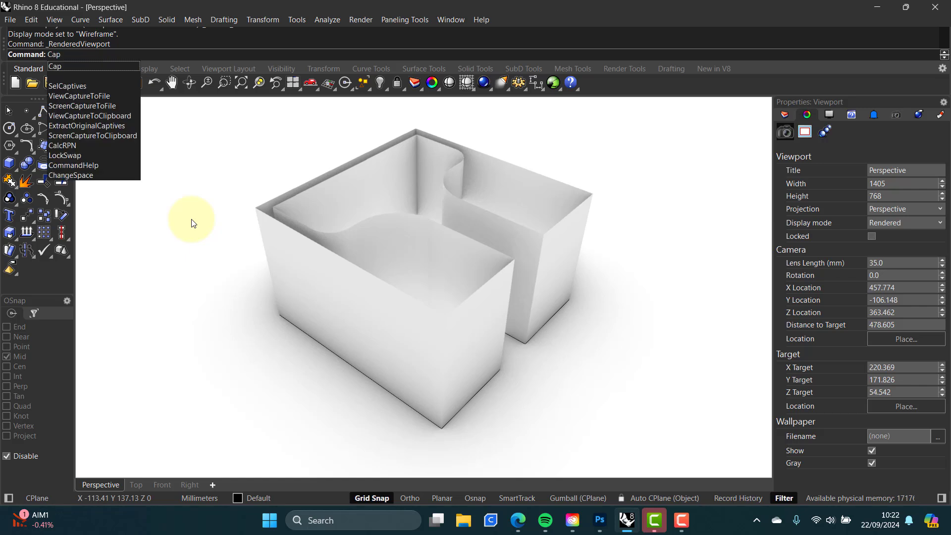
Step: Cap the open top and bottom of the extruded walls to make a closed solid
key(Return)
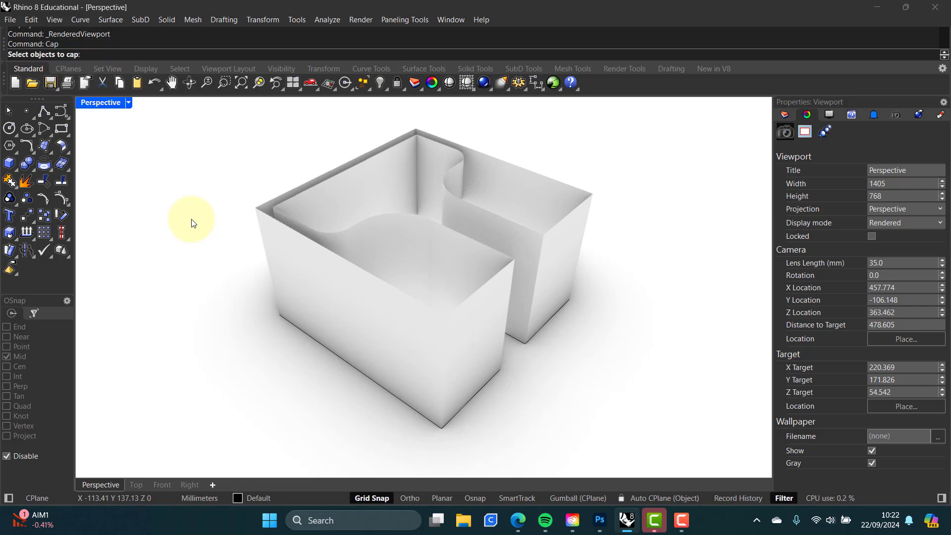
click(483, 252)
key(Return)
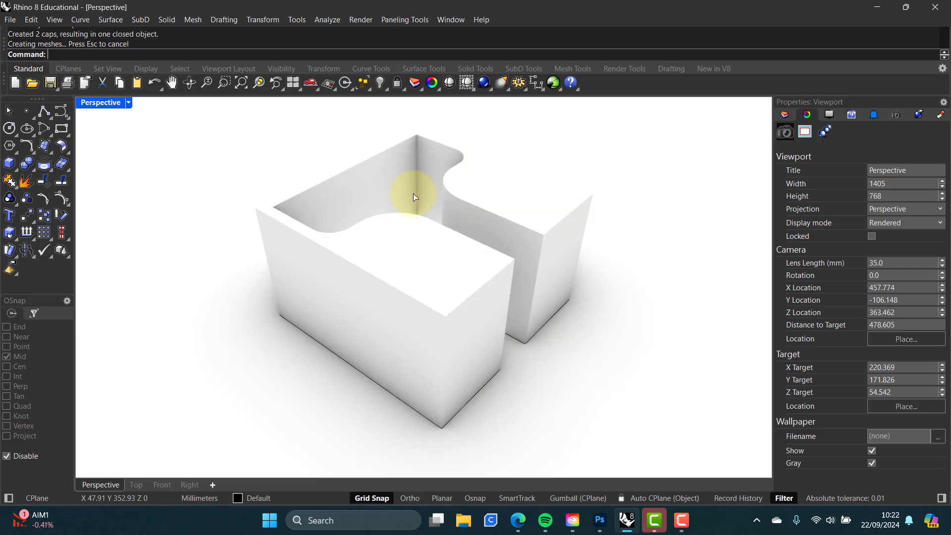
right_drag(423, 241, 436, 216)
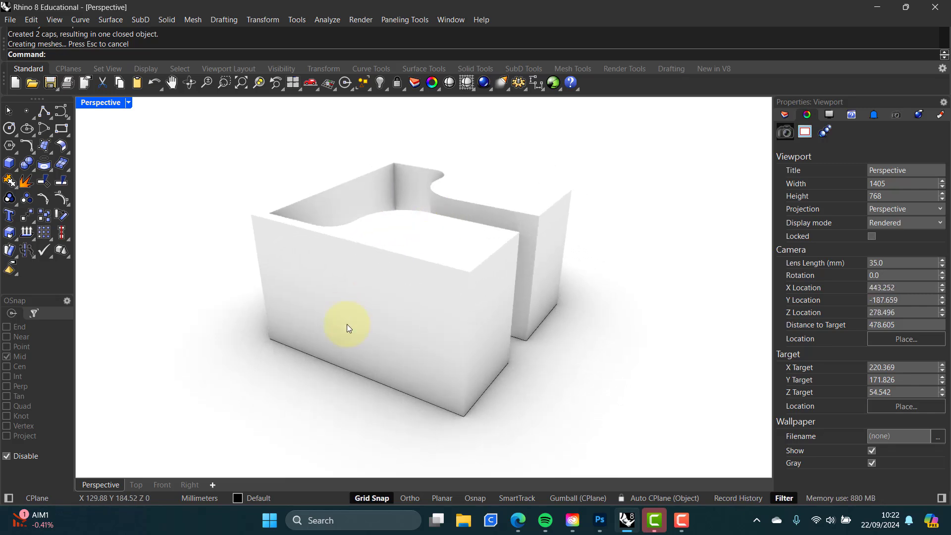
Step: Delete the original outline curve at the base of the solid, keeping the polysurface
click(365, 376)
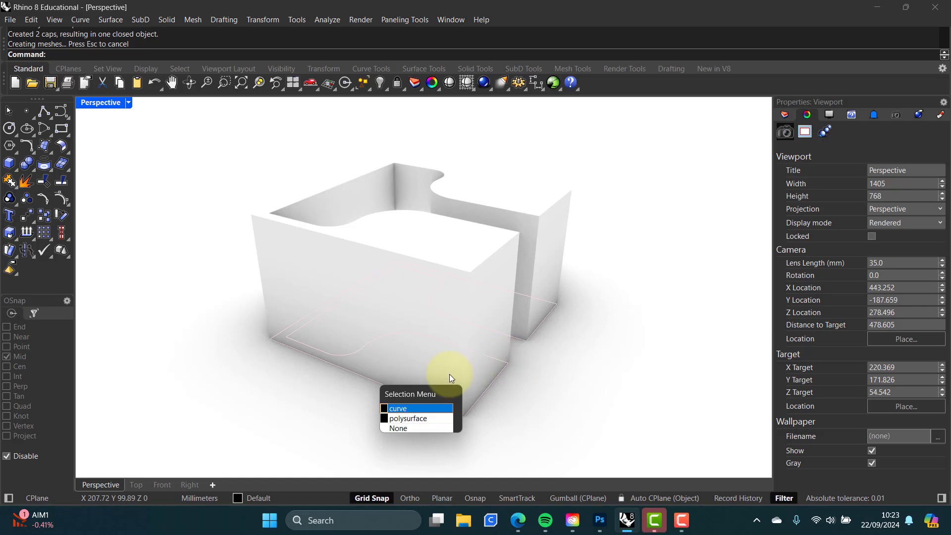
click(400, 410)
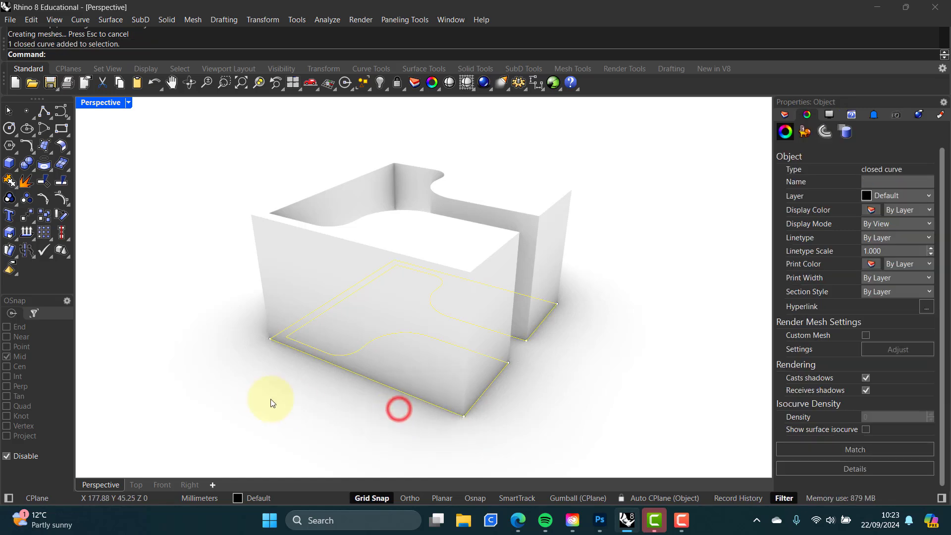
key(Delete)
click(243, 378)
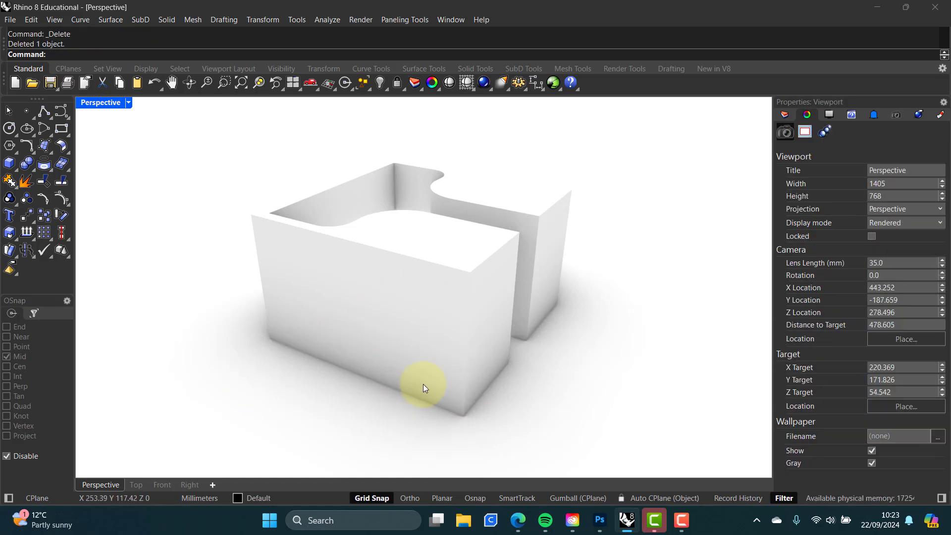
right_drag(404, 372, 388, 384)
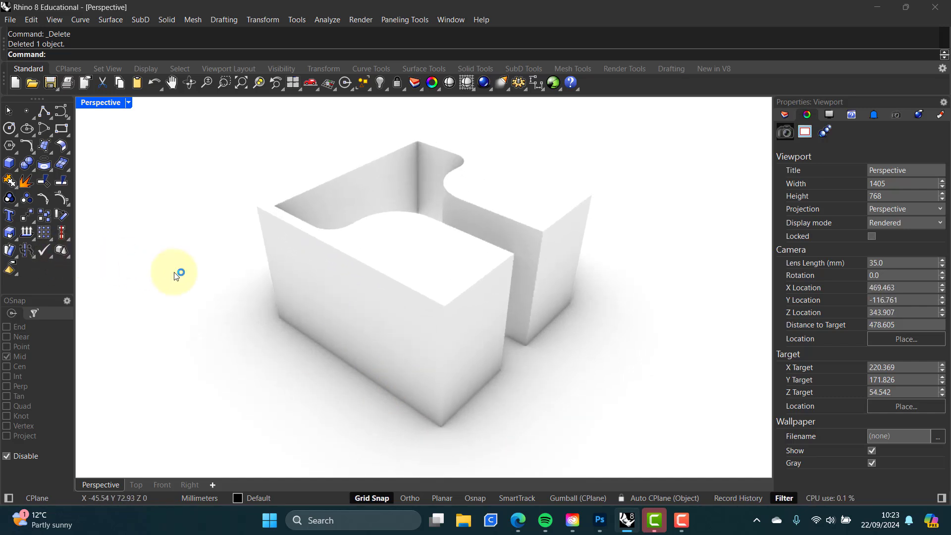